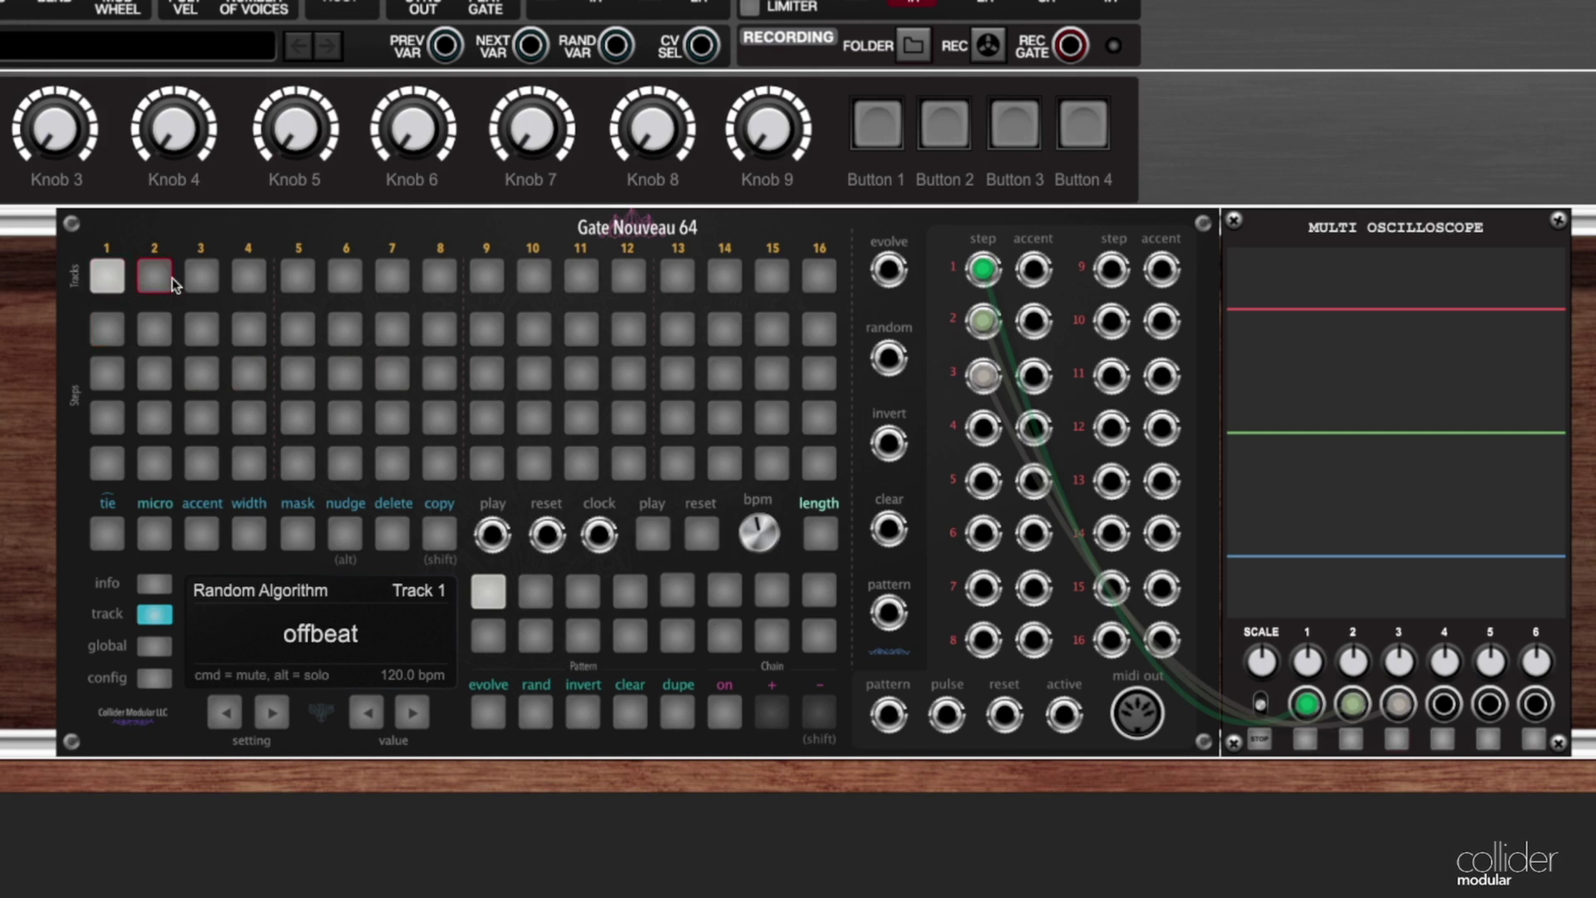
- Select successive tracks up to track 9 to view the Random Algorithm setting of each
click(238, 278)
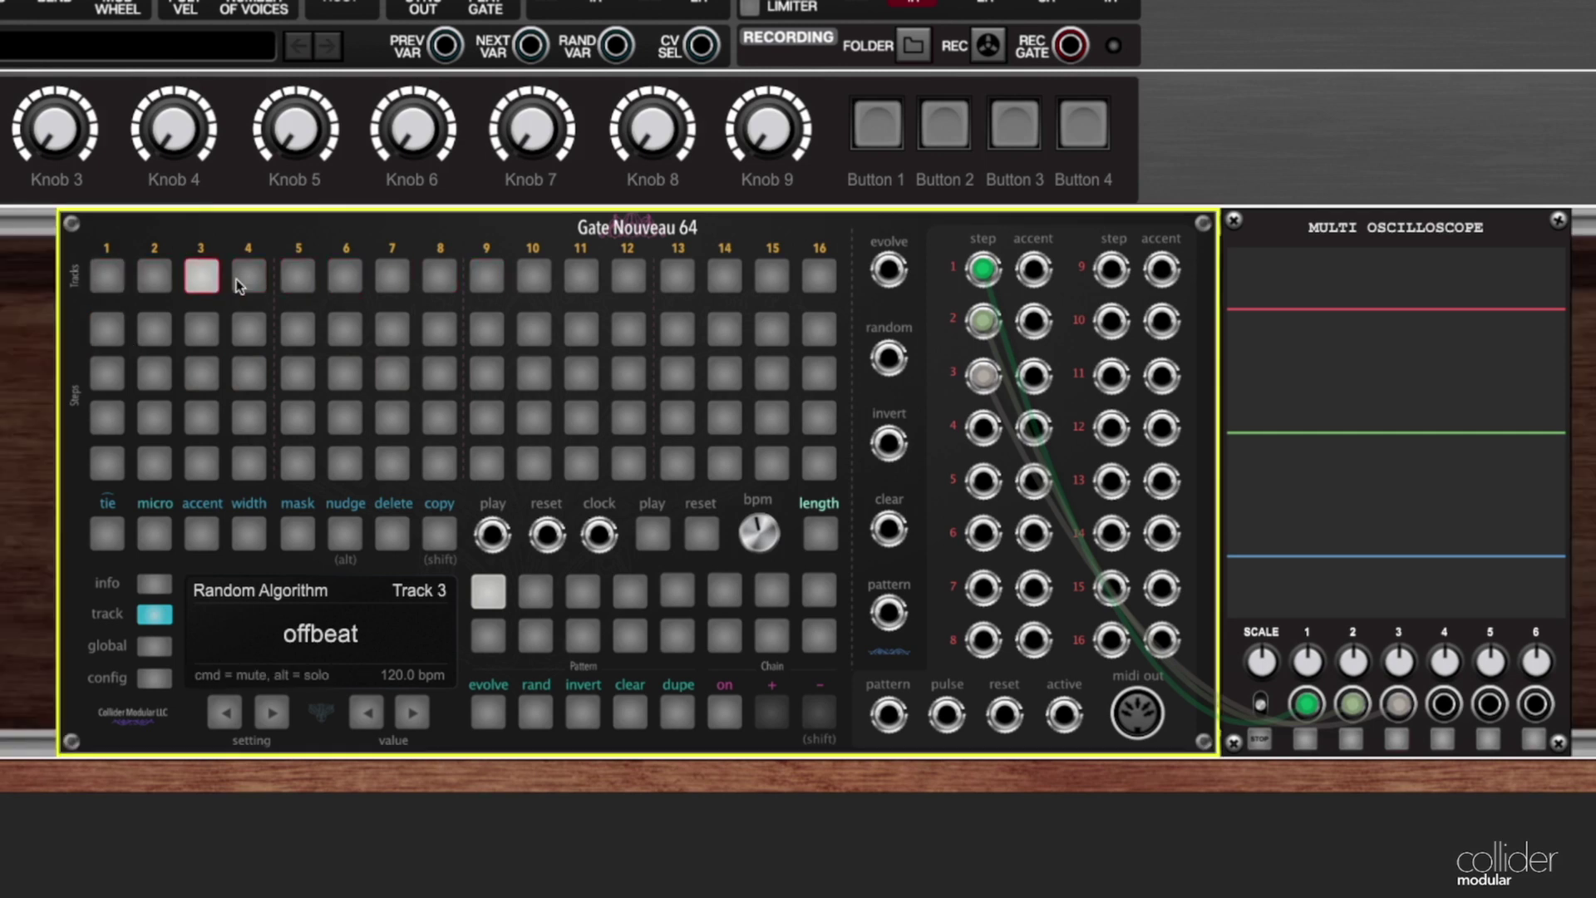
click(342, 286)
click(391, 280)
click(440, 280)
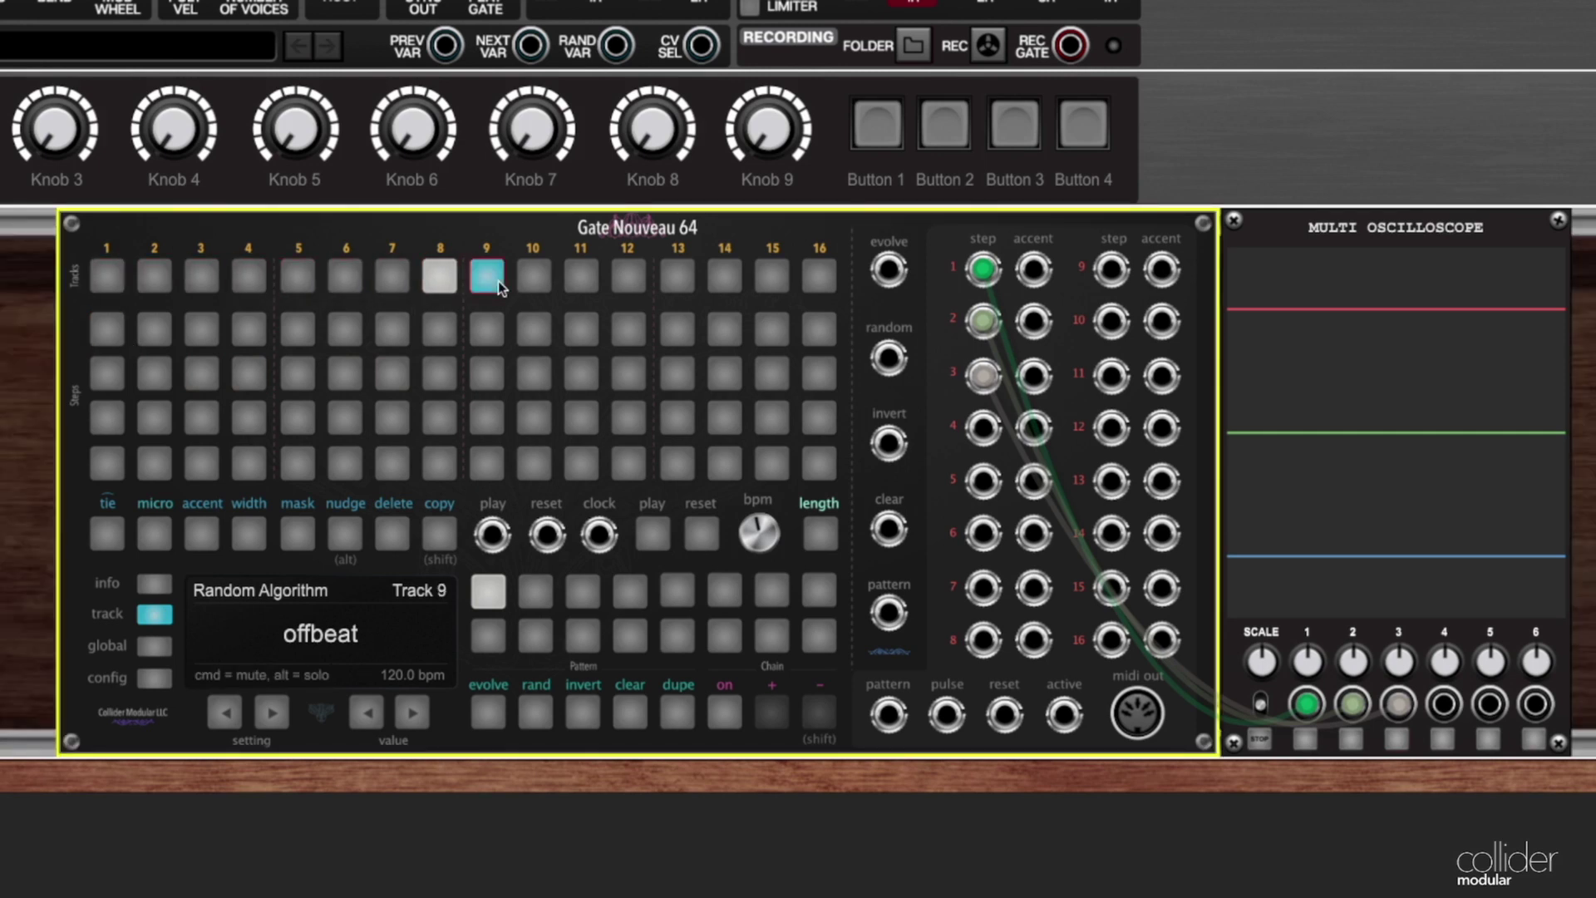
click(492, 280)
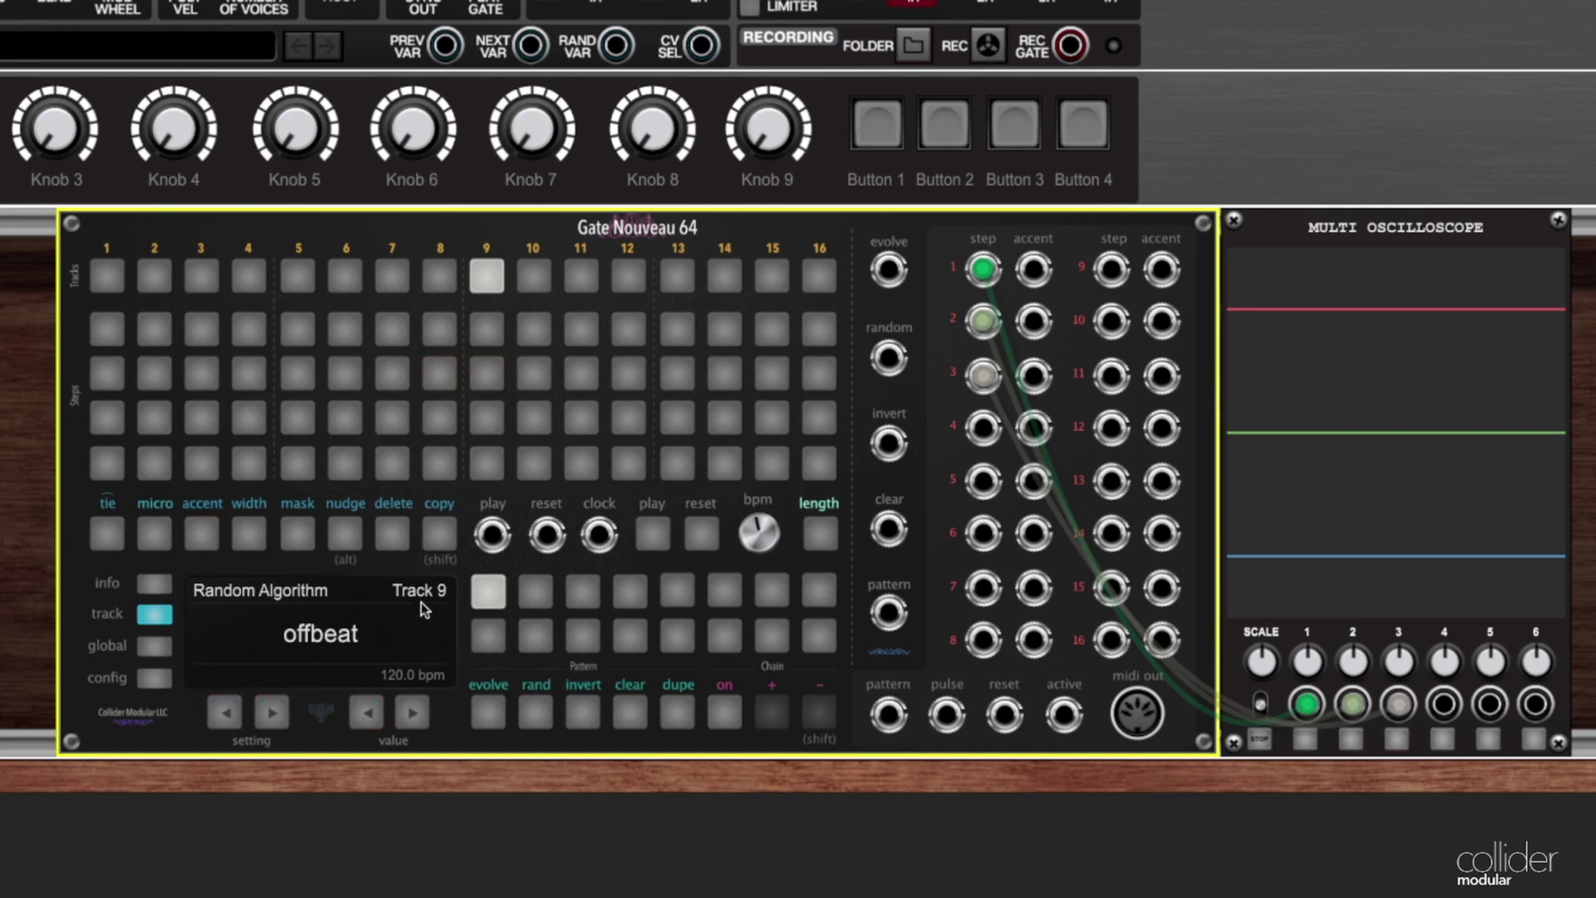
- View the info, global and config displays and return to the track settings display
click(144, 587)
click(153, 646)
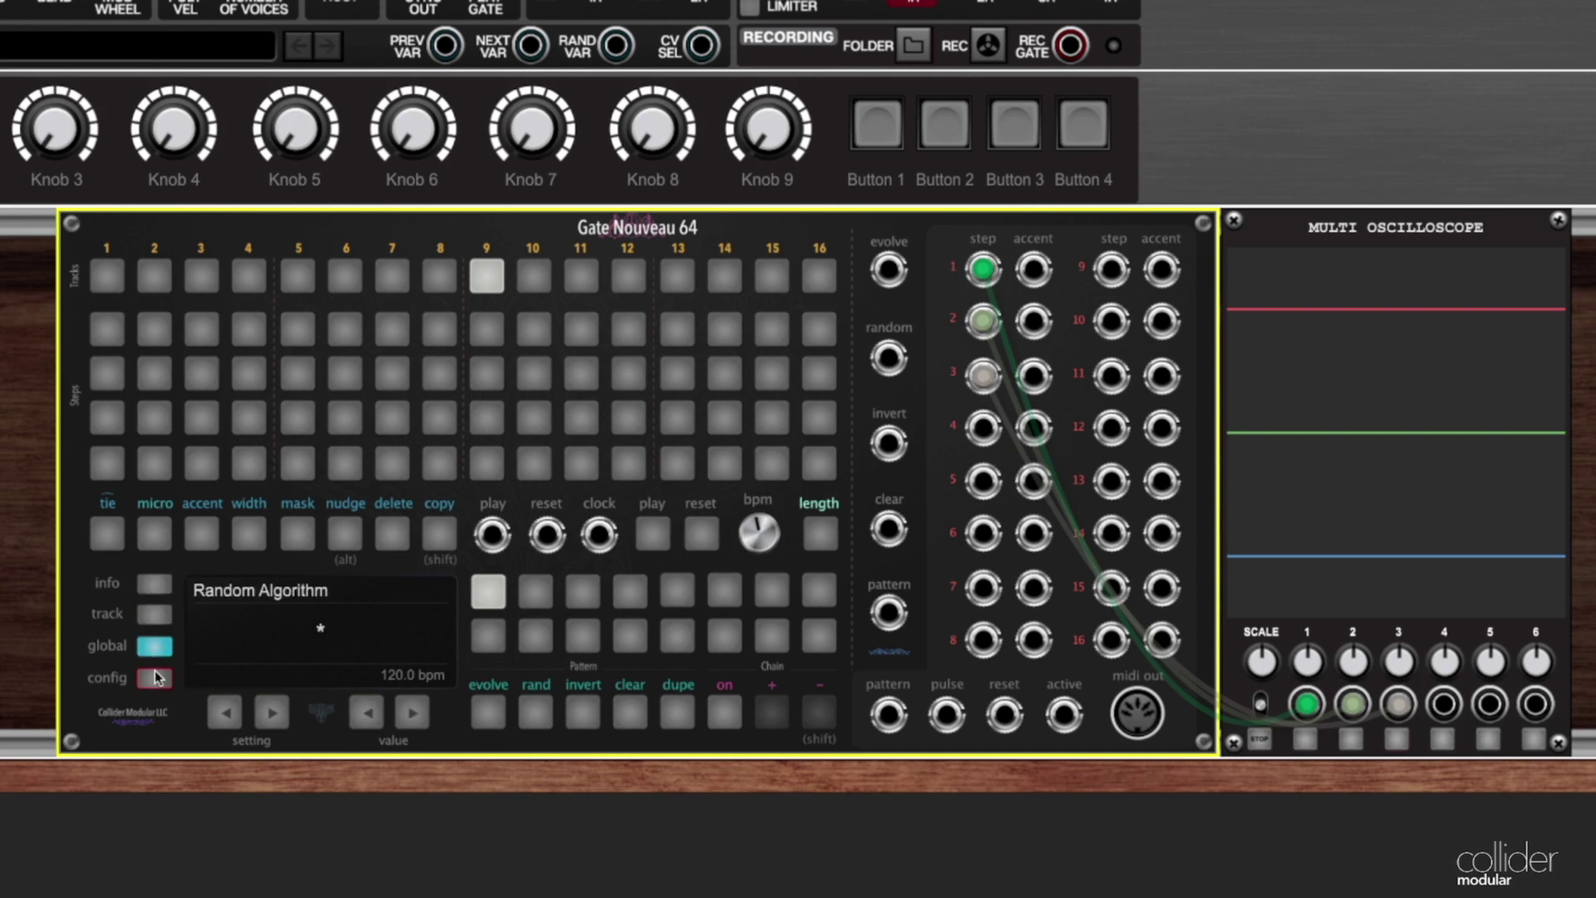
click(154, 671)
click(148, 613)
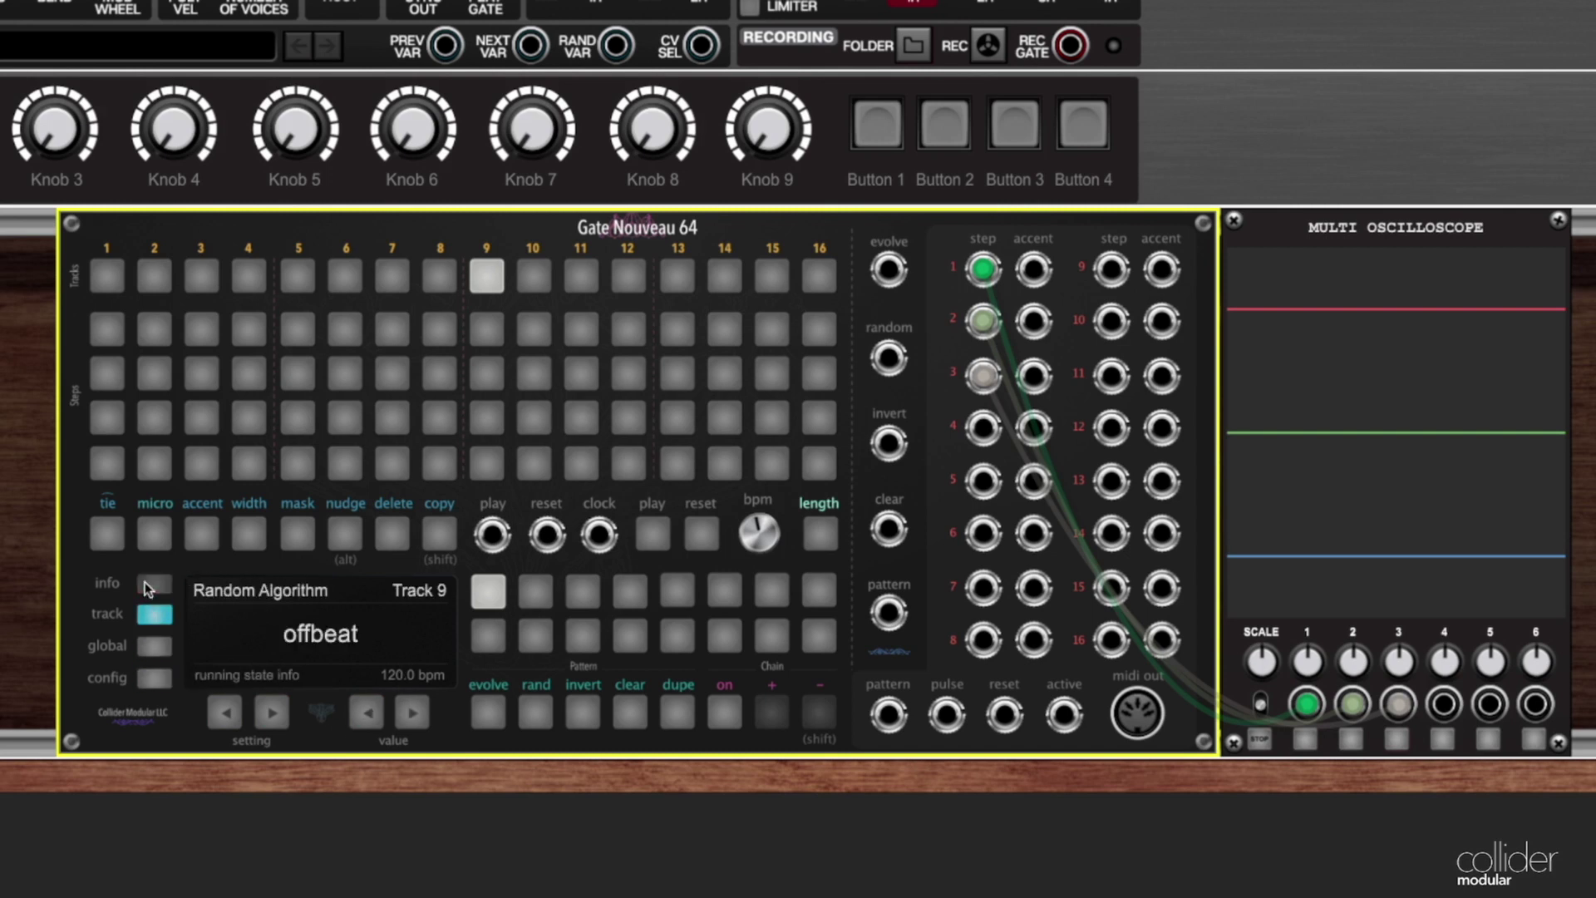
click(146, 585)
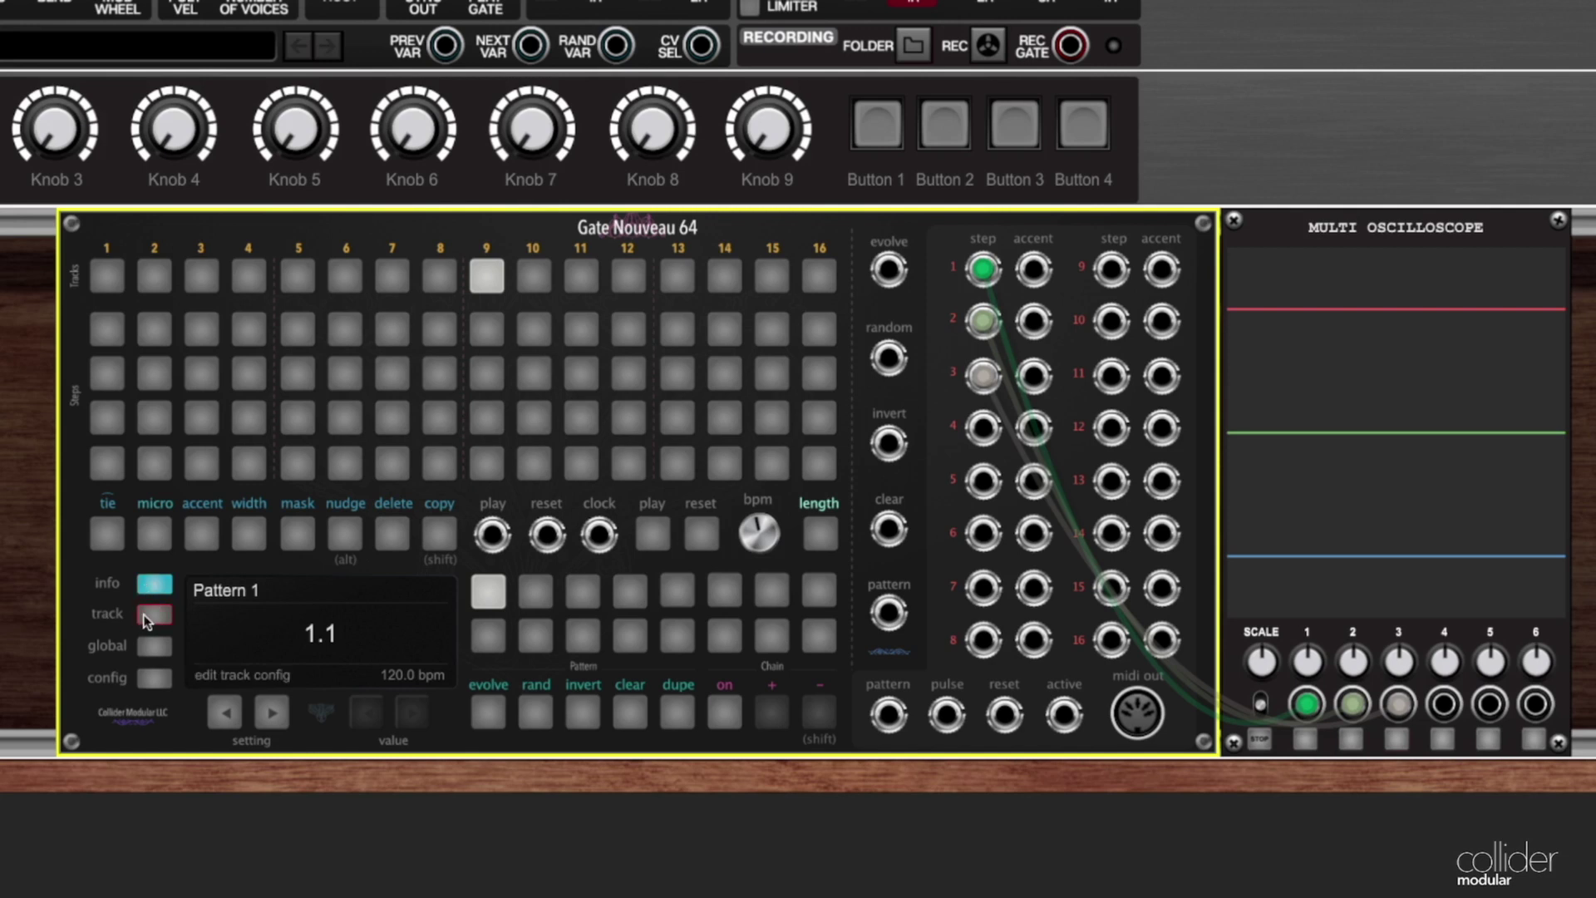
click(151, 615)
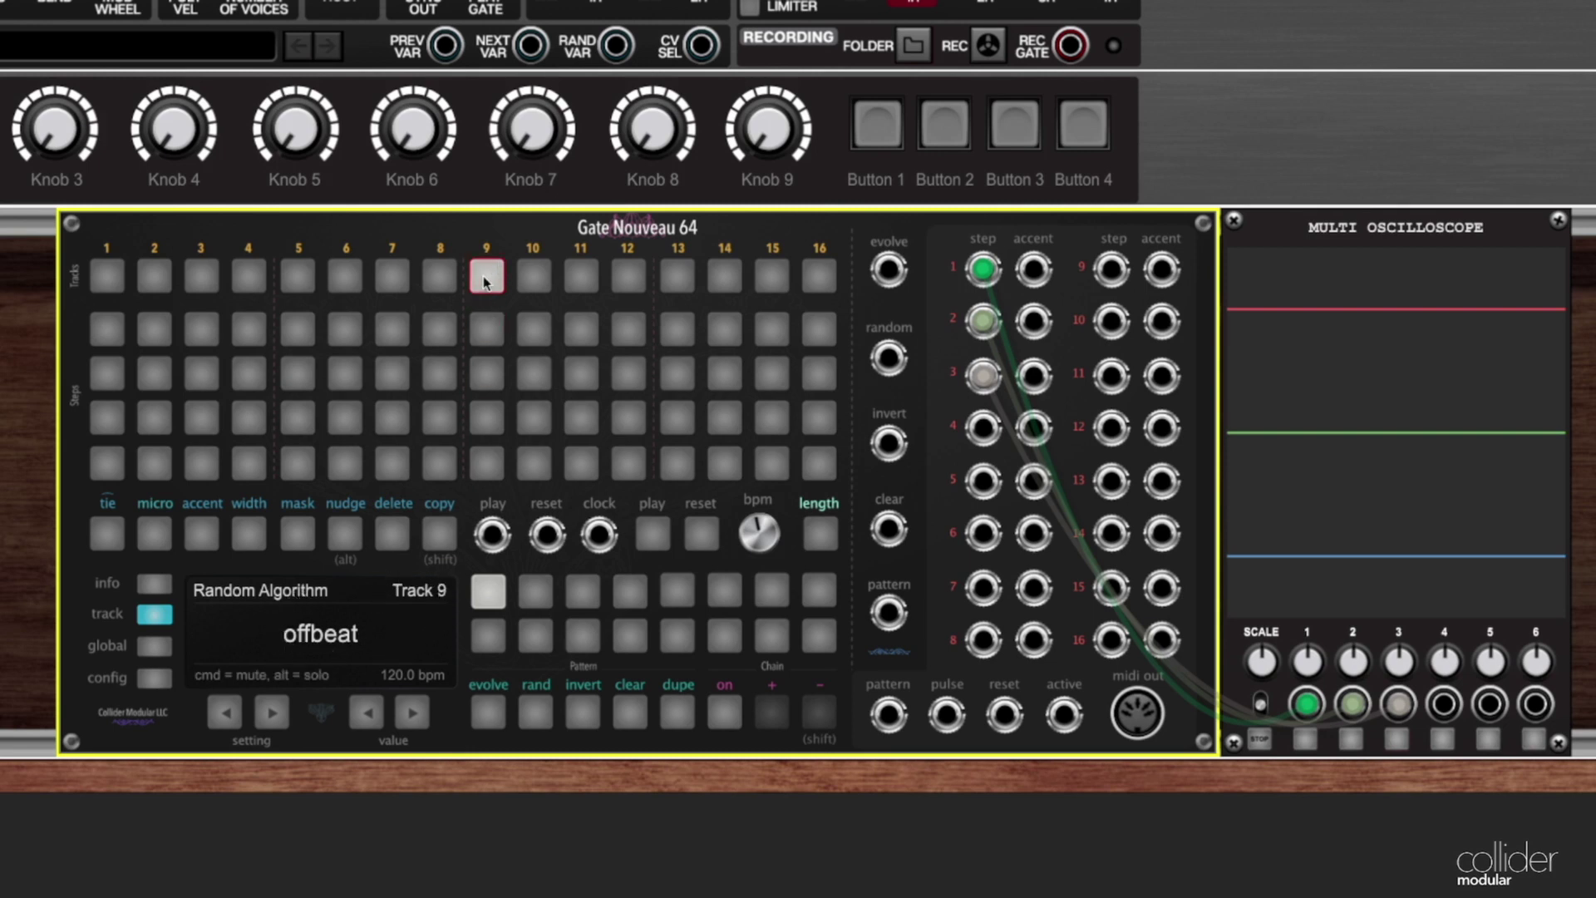
- Fill all the steps of tracks 1, 2 and 3 by inverting each track's empty pattern
click(299, 278)
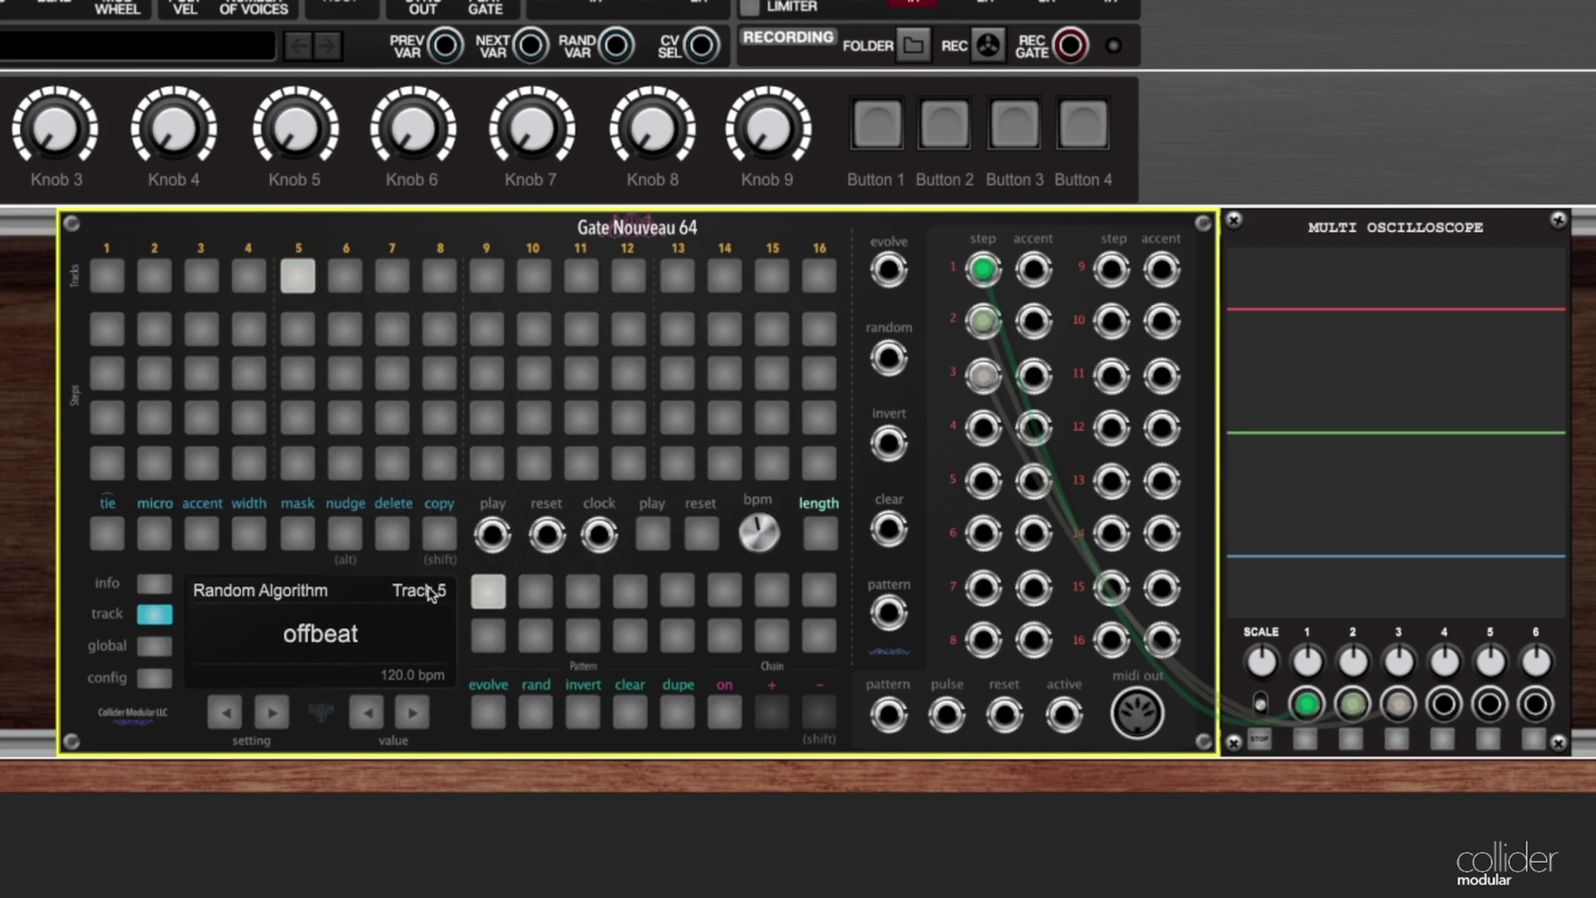
click(113, 286)
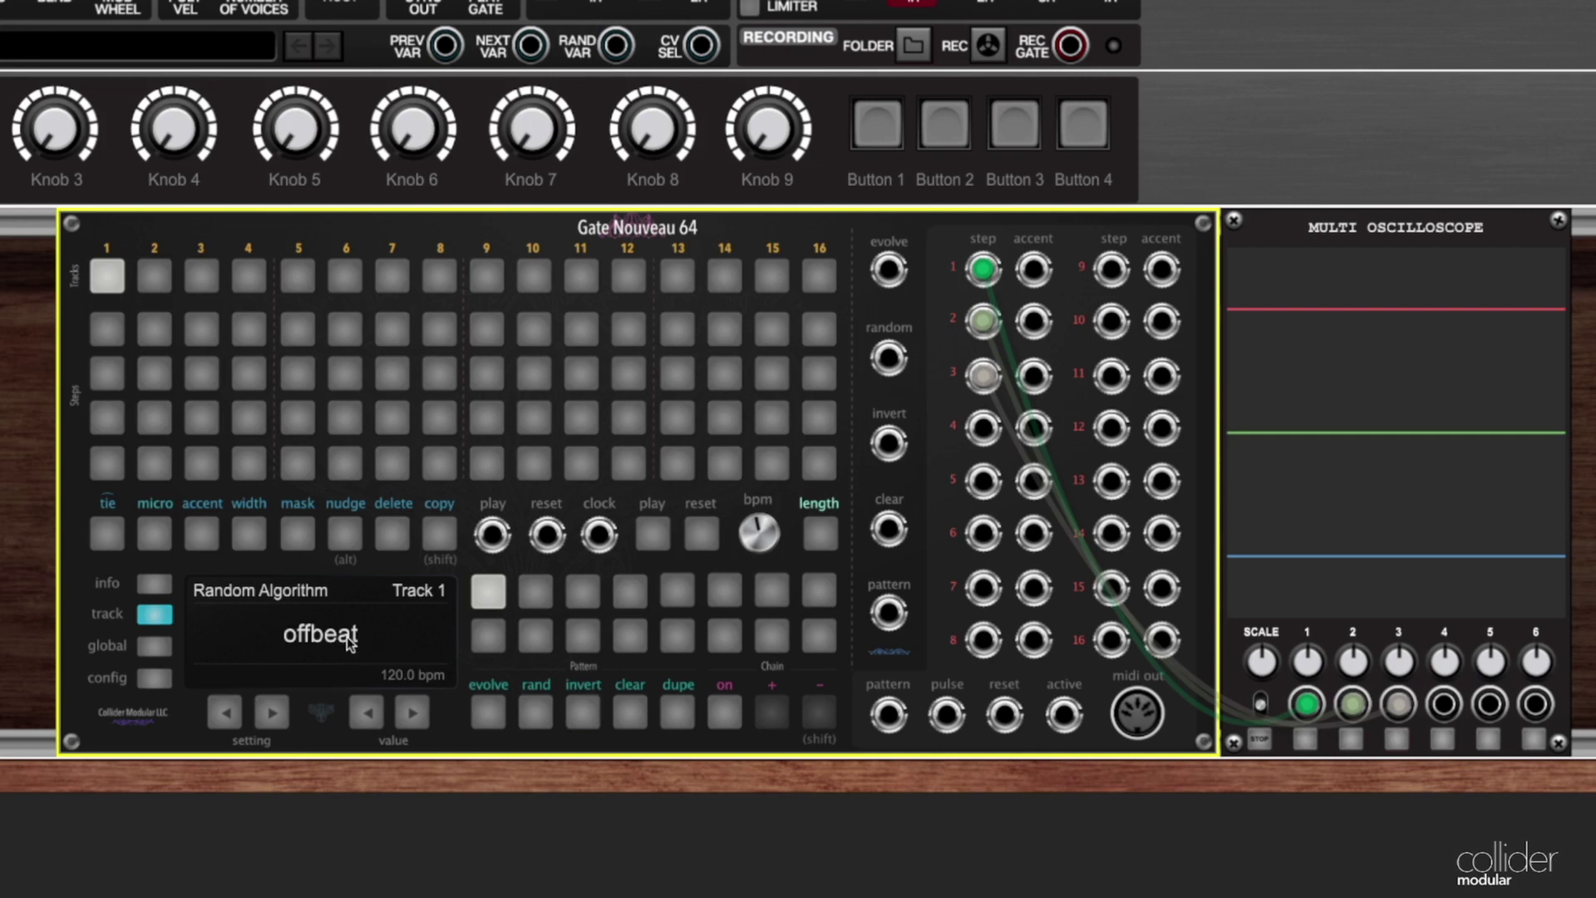
click(587, 716)
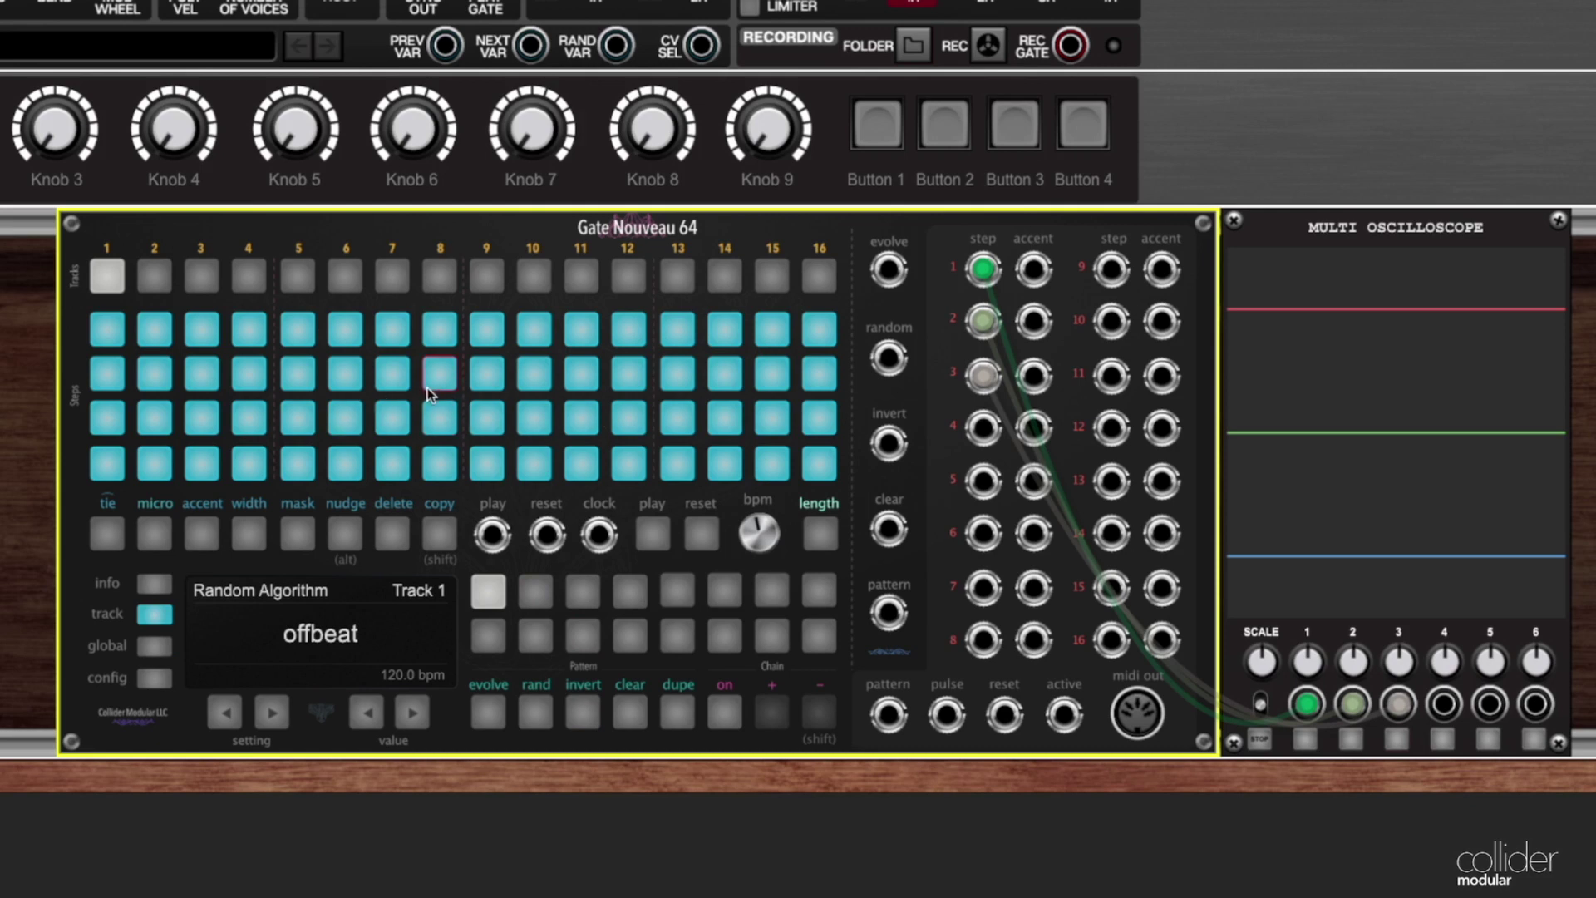
click(165, 281)
click(584, 713)
click(201, 276)
click(588, 708)
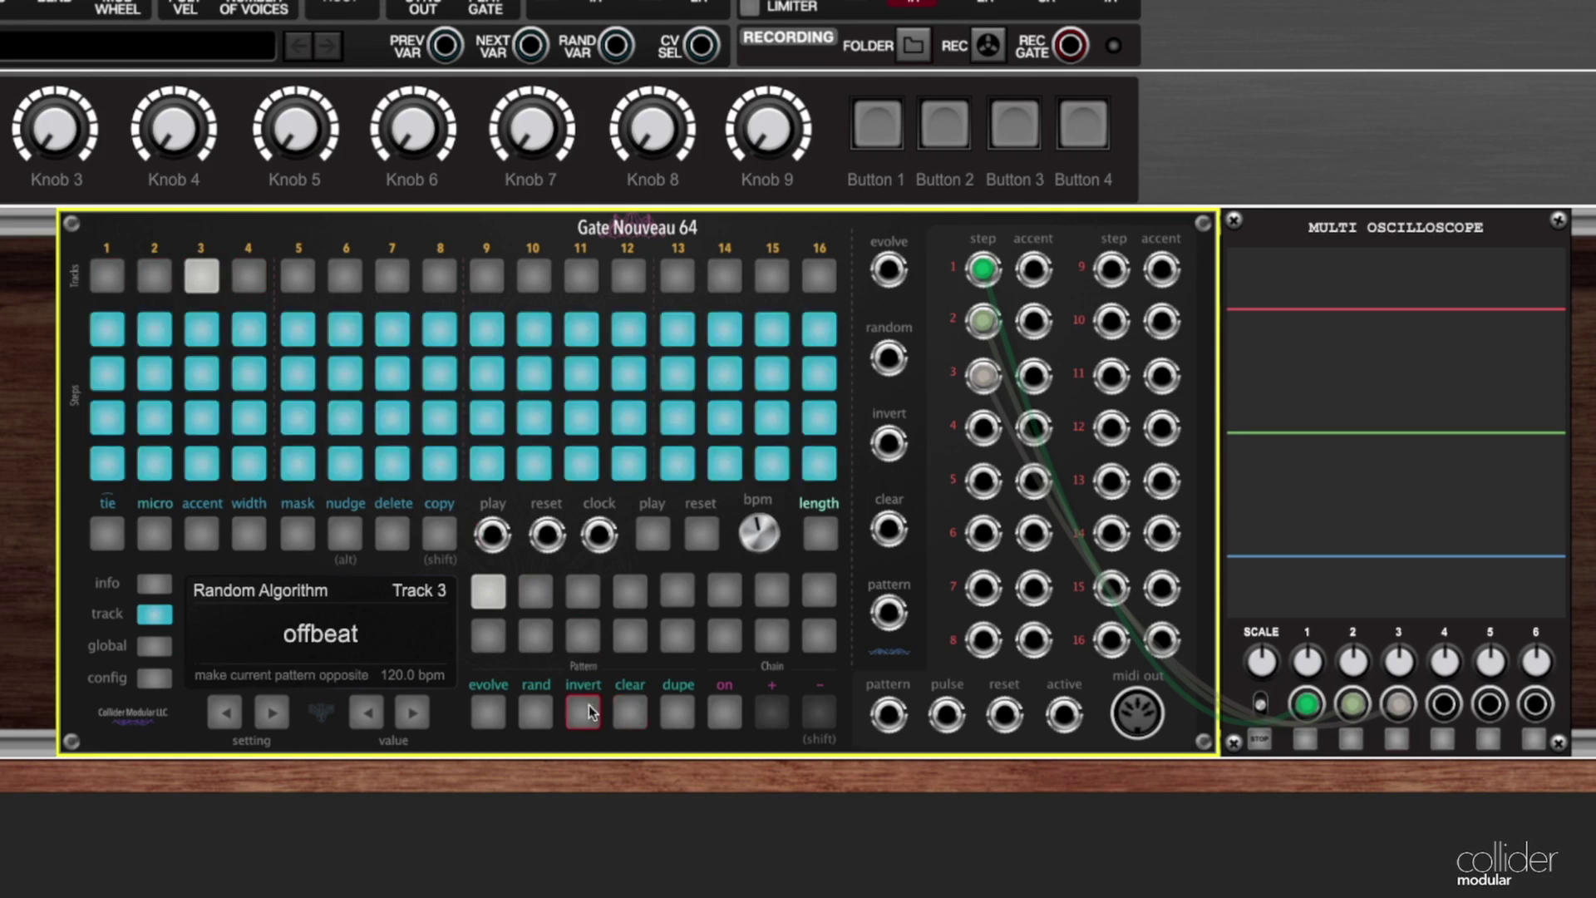
- Play the sequence with track 1 selected to examine the three gate signals on the oscilloscope, and stop playback
click(108, 276)
click(652, 532)
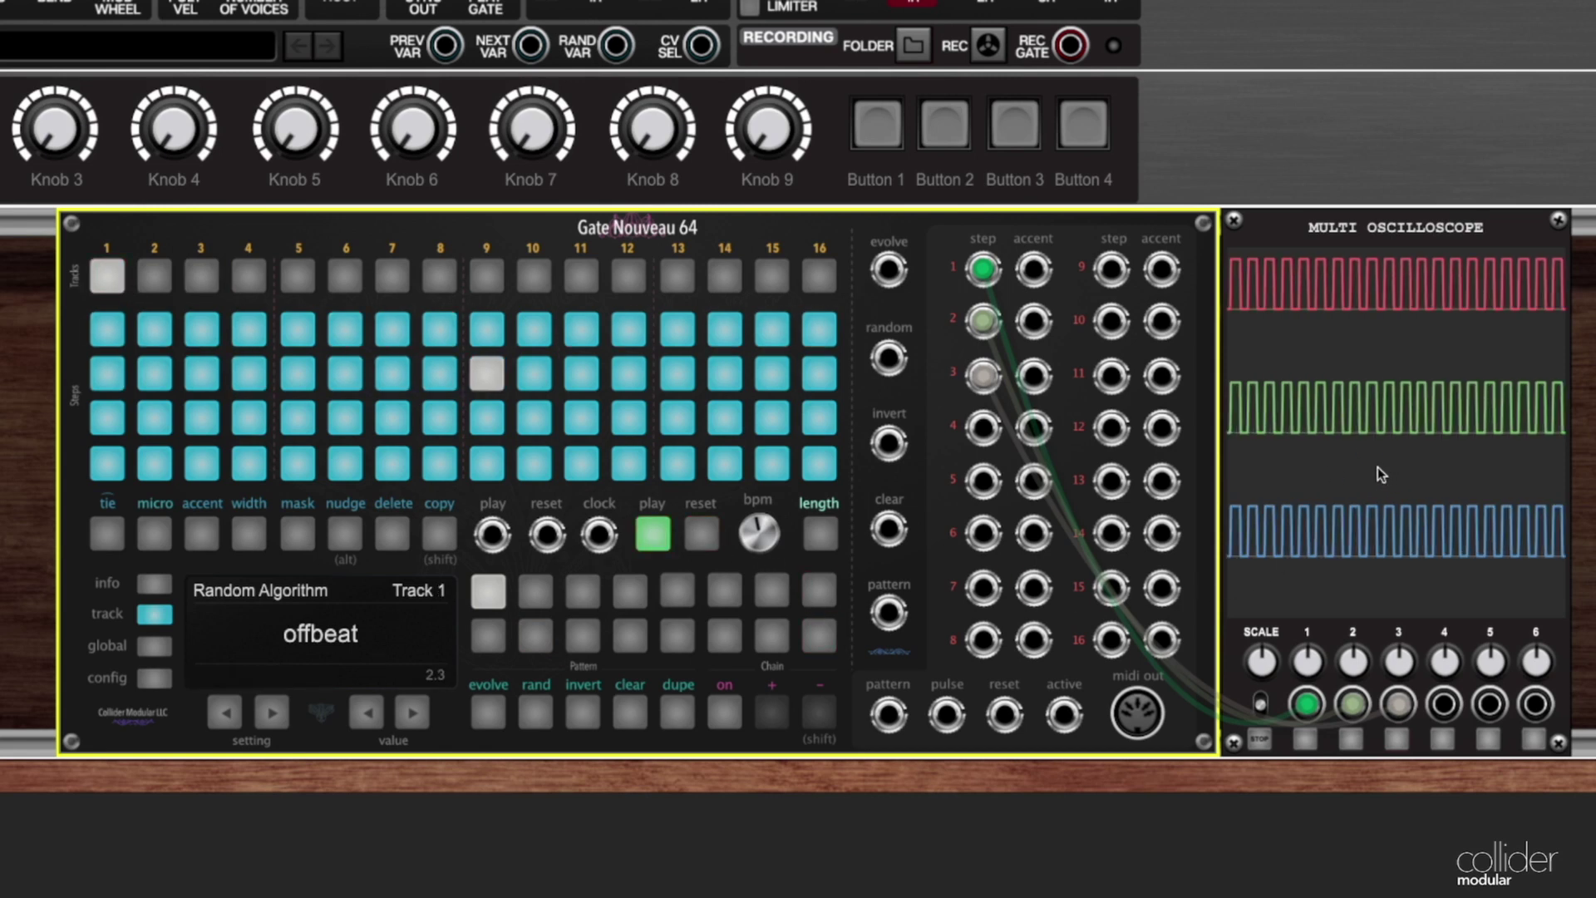
click(656, 537)
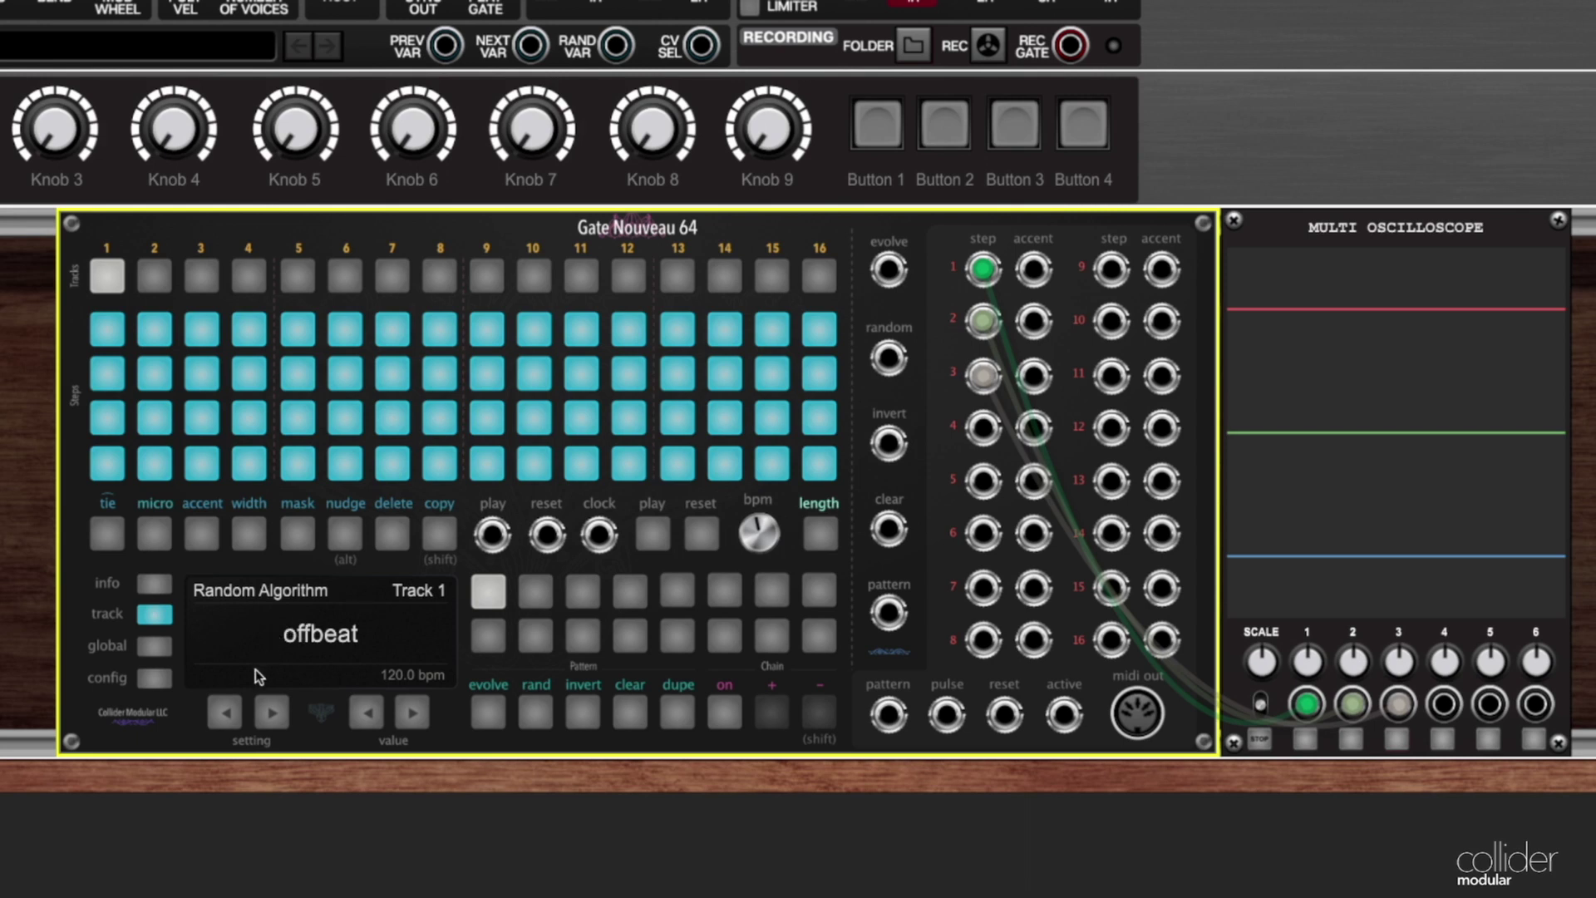
- Browse the track settings around Random Algorithm and bring up the Division setting for track 1
click(220, 714)
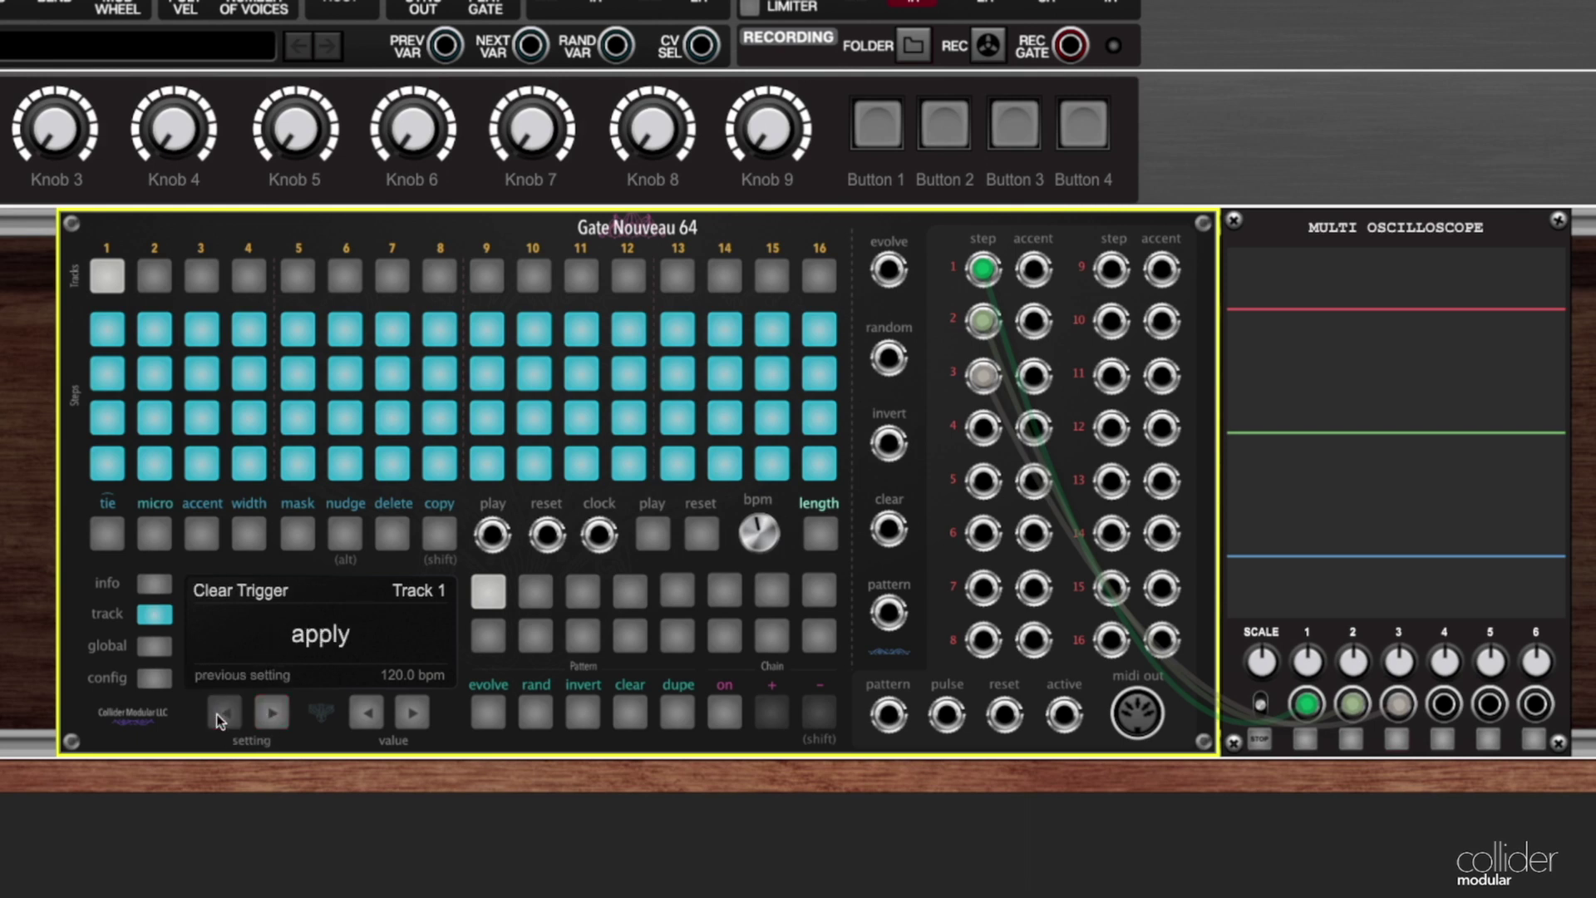
click(219, 713)
click(220, 713)
click(267, 715)
click(272, 715)
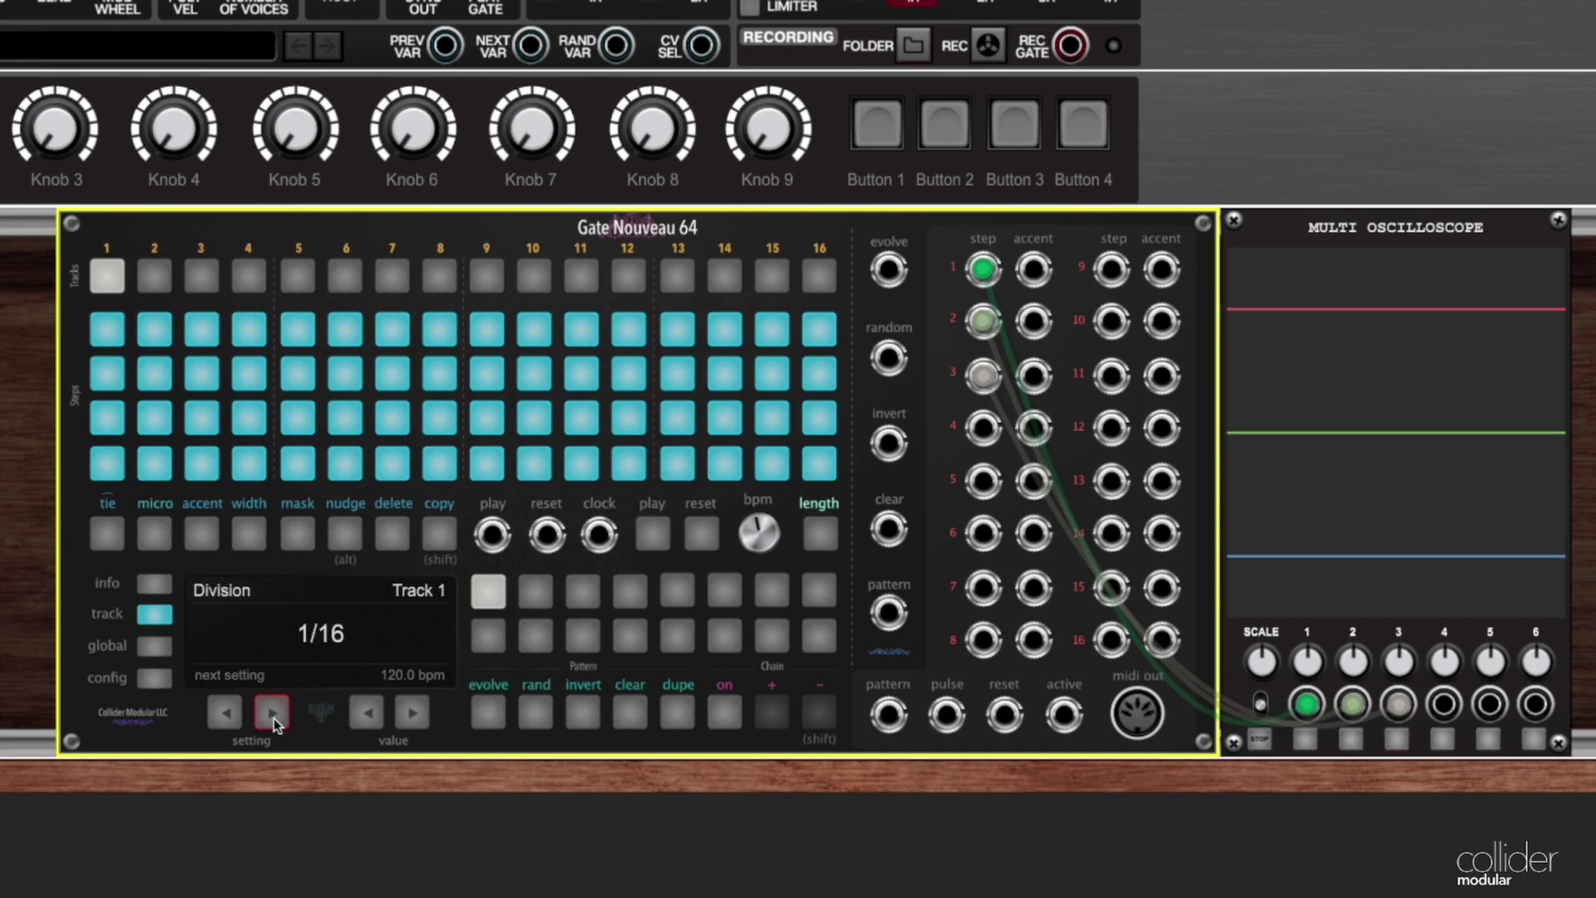
click(221, 714)
click(221, 715)
click(231, 711)
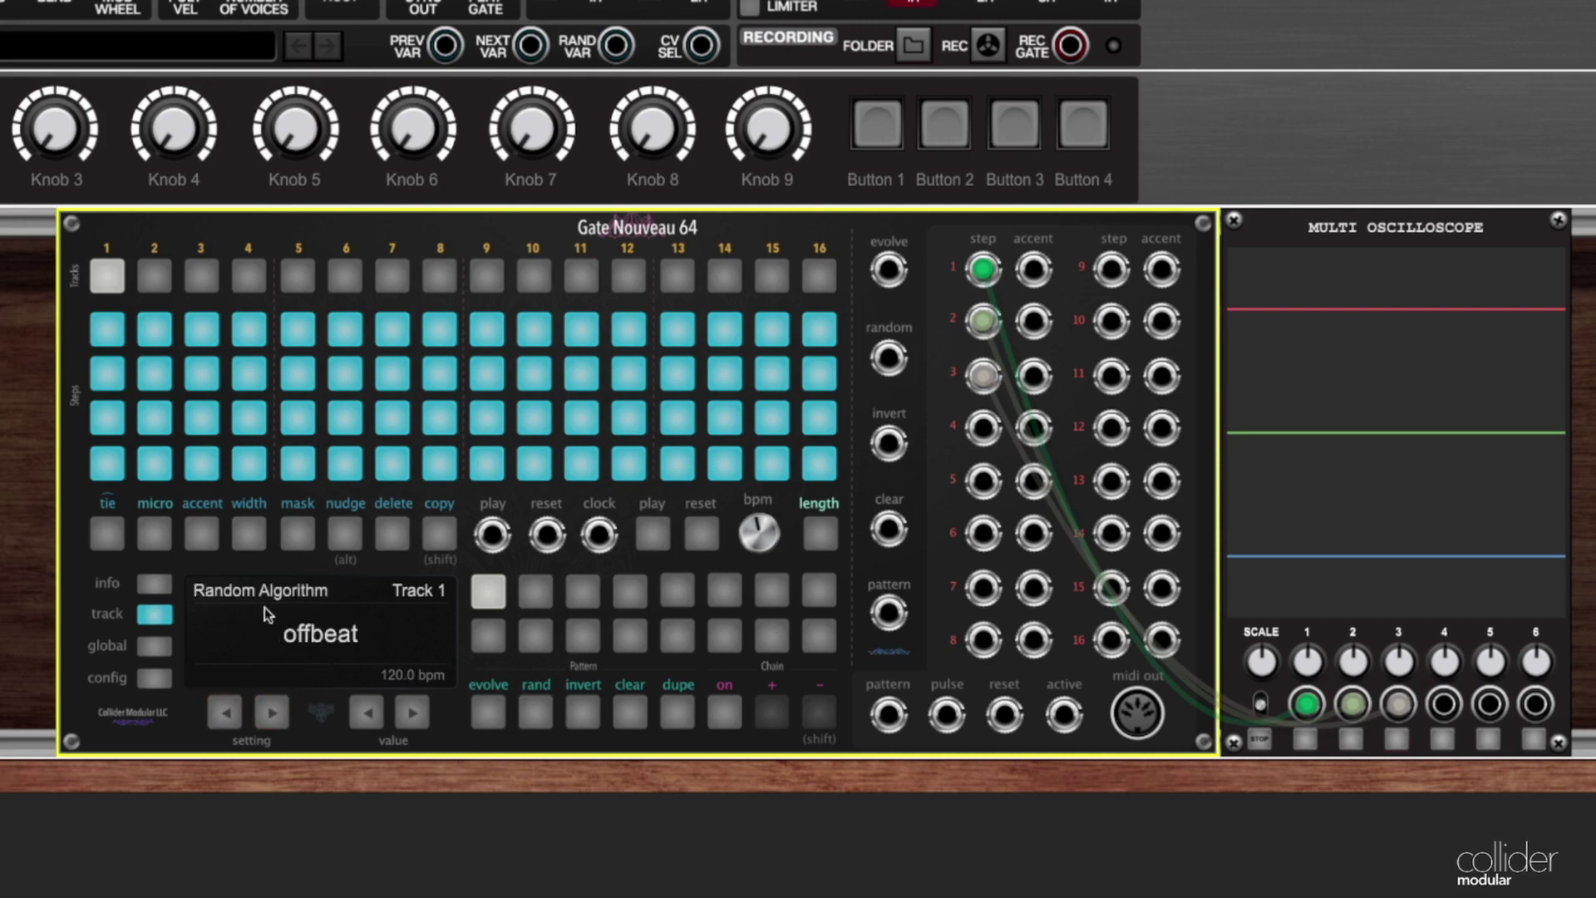
click(278, 712)
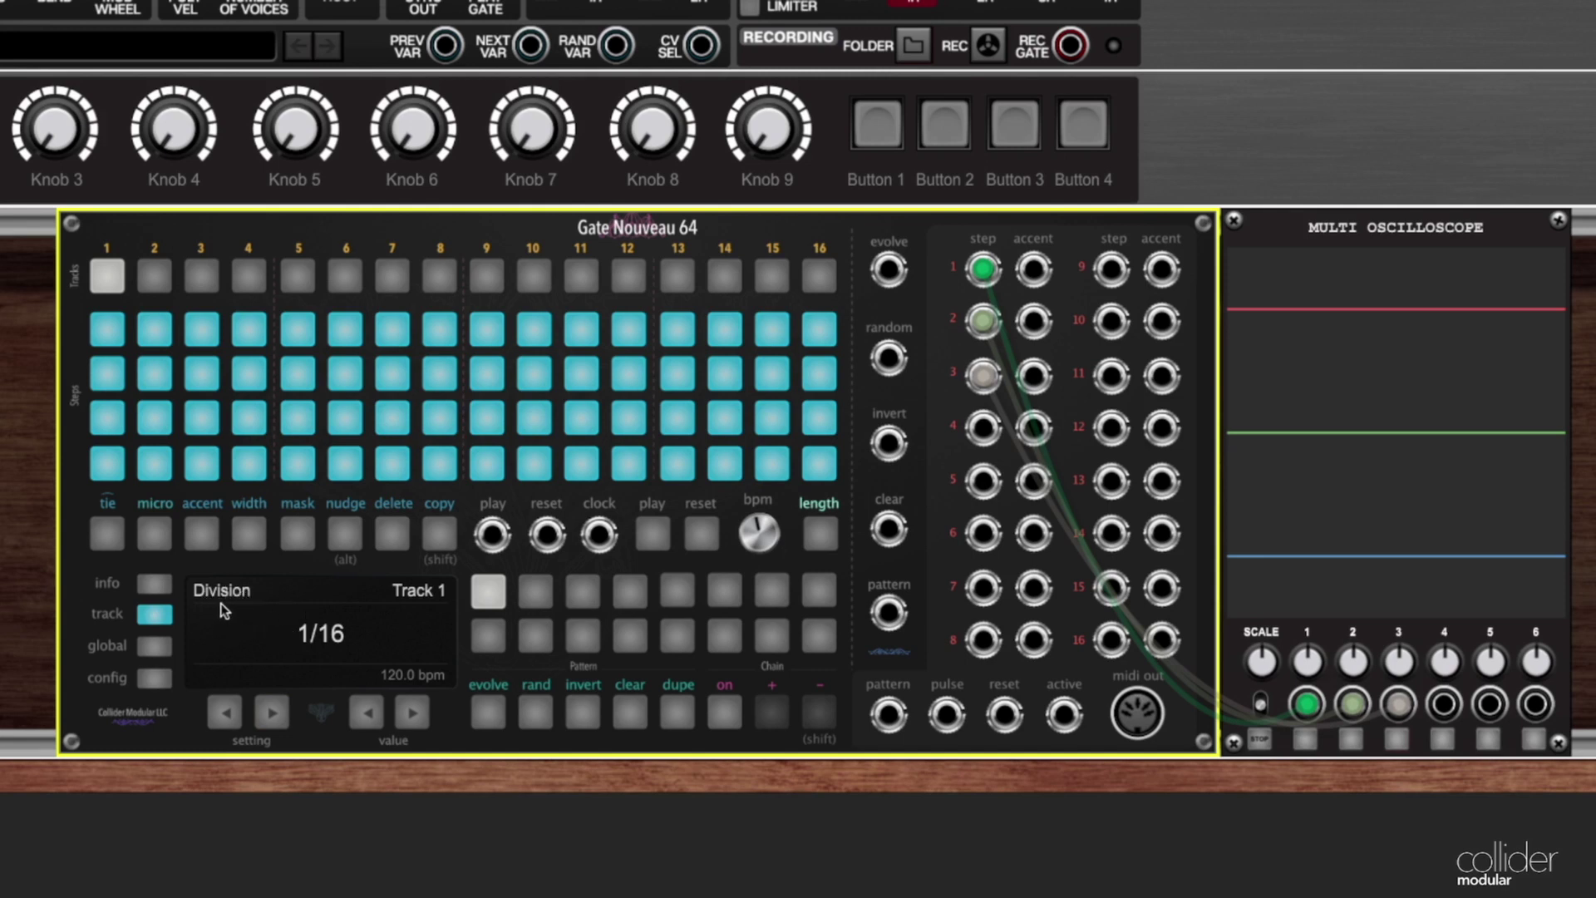
- Check the Division setting on other tracks, including tracks 2, 3, 4, 7 and 8
click(248, 534)
click(154, 276)
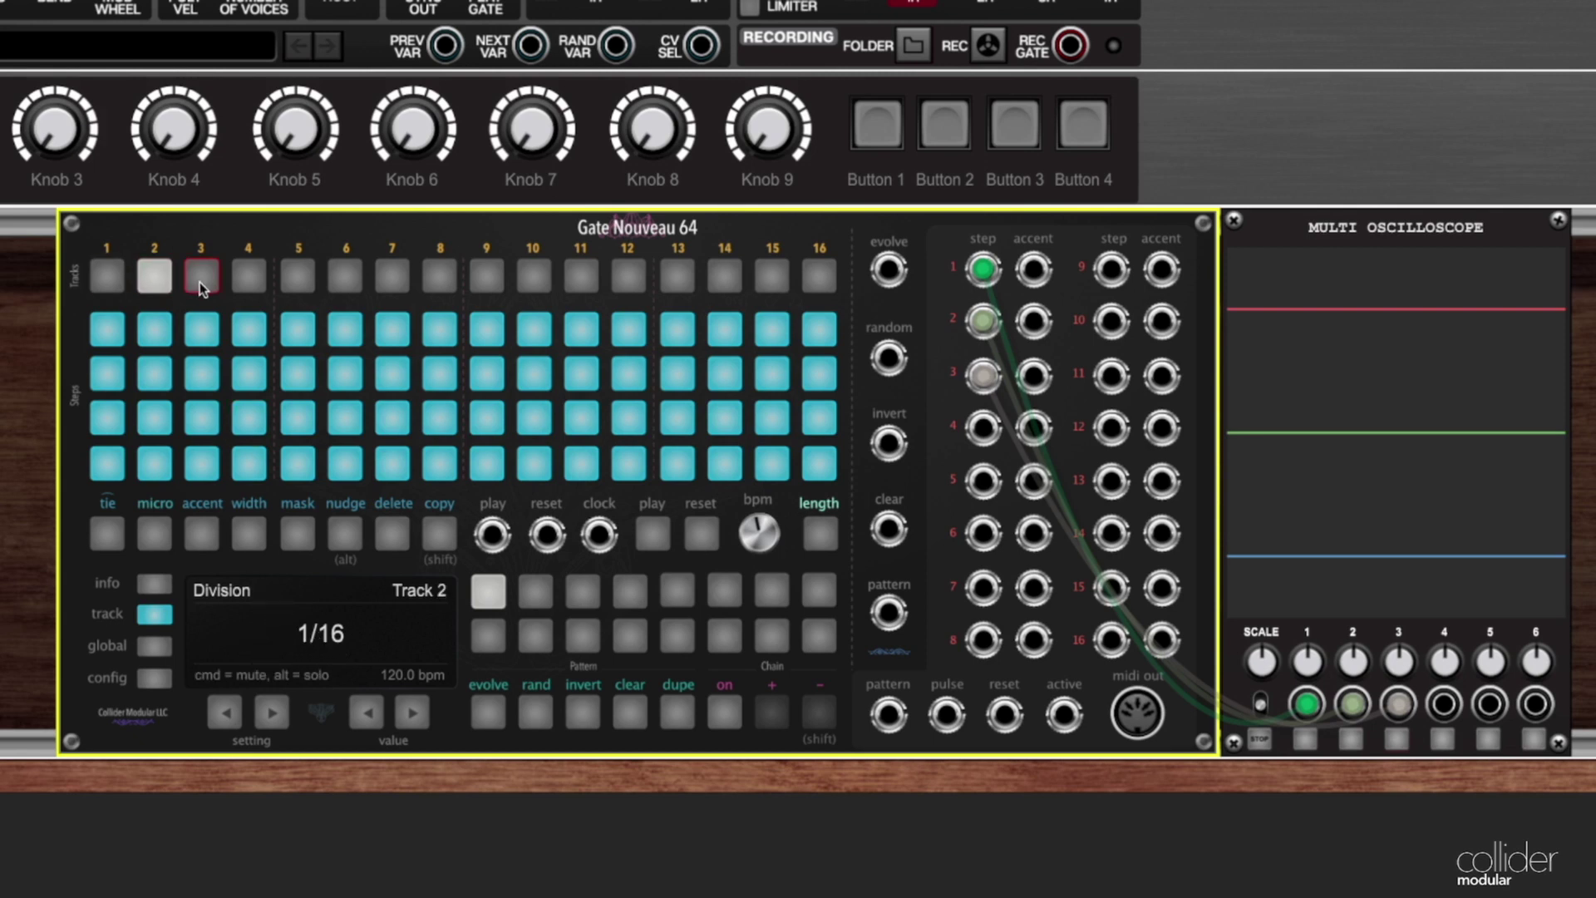
click(200, 276)
click(250, 277)
click(391, 276)
click(439, 276)
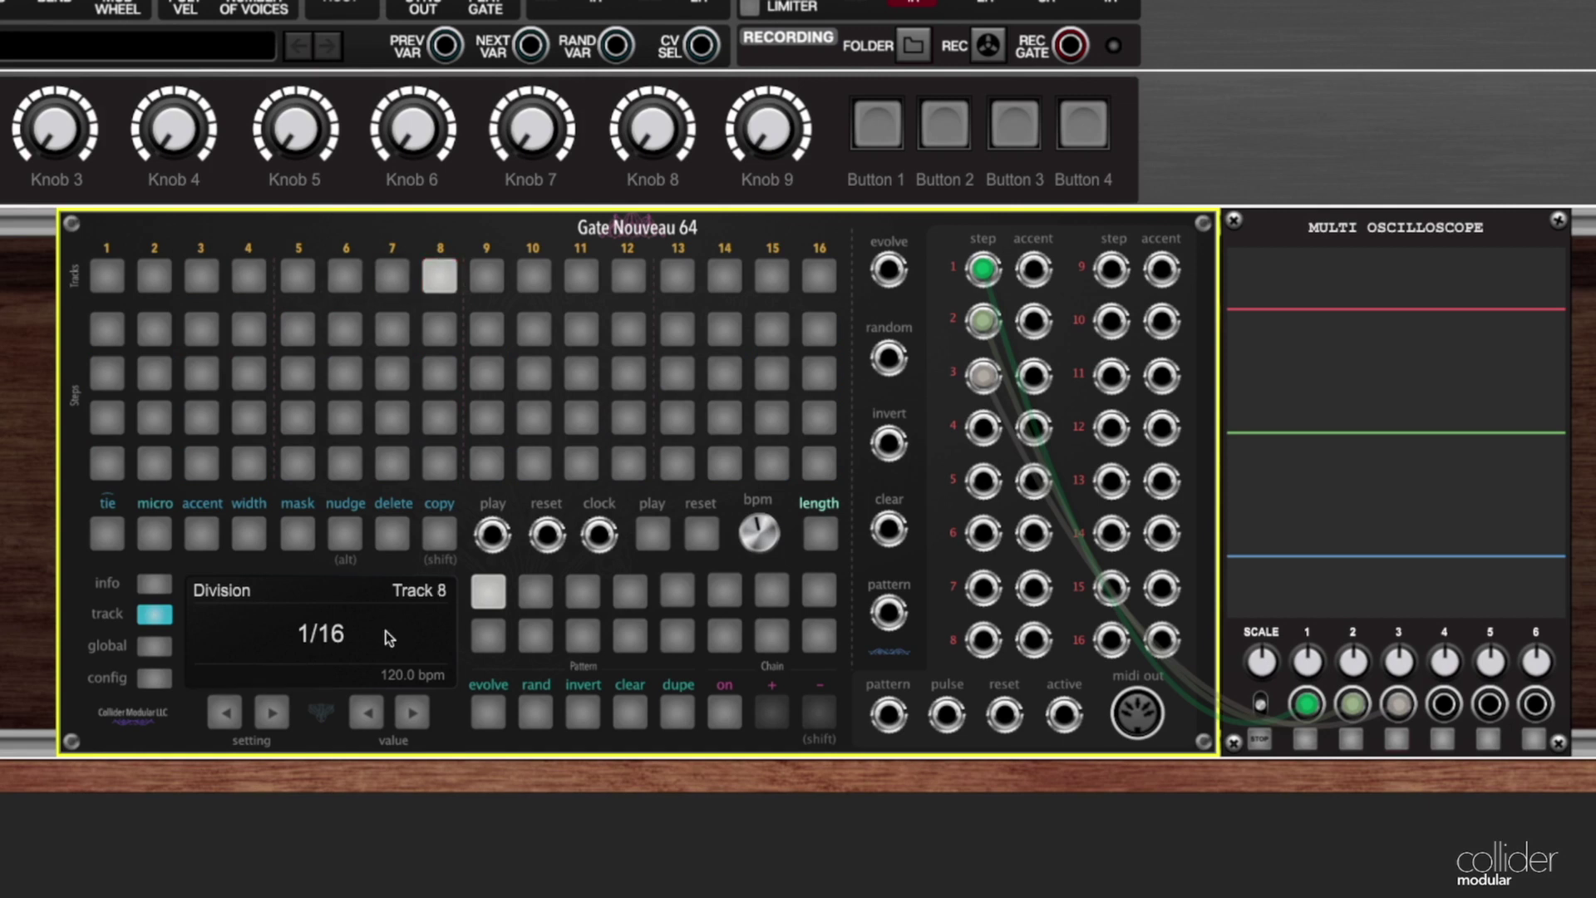
- Set the division of track 1 to 1/4
click(106, 276)
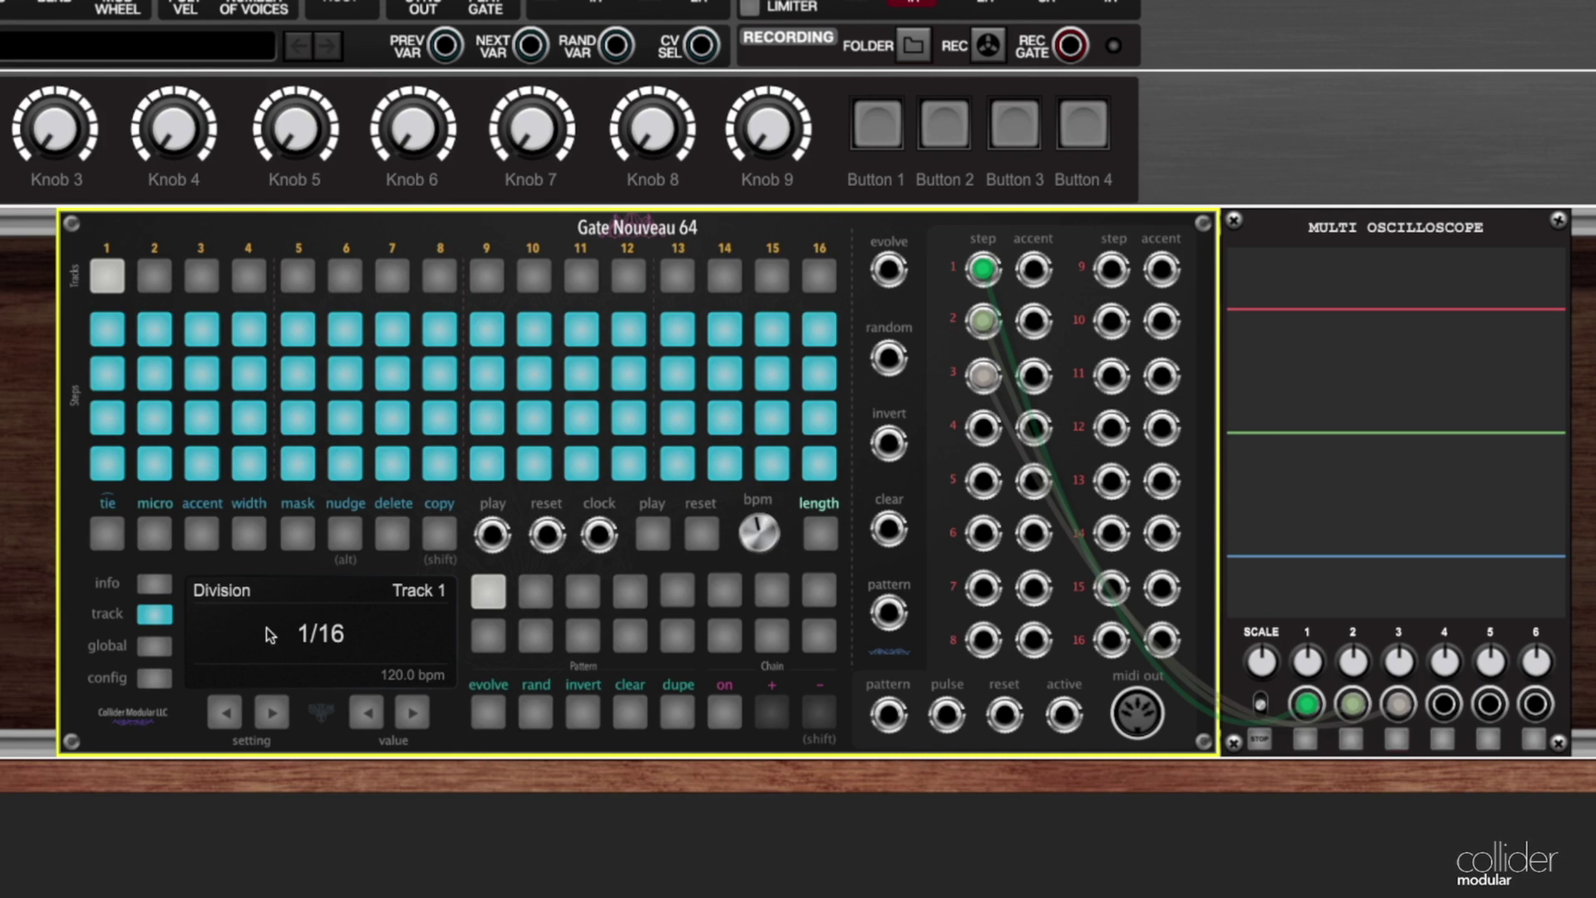
click(366, 715)
click(366, 720)
click(366, 720)
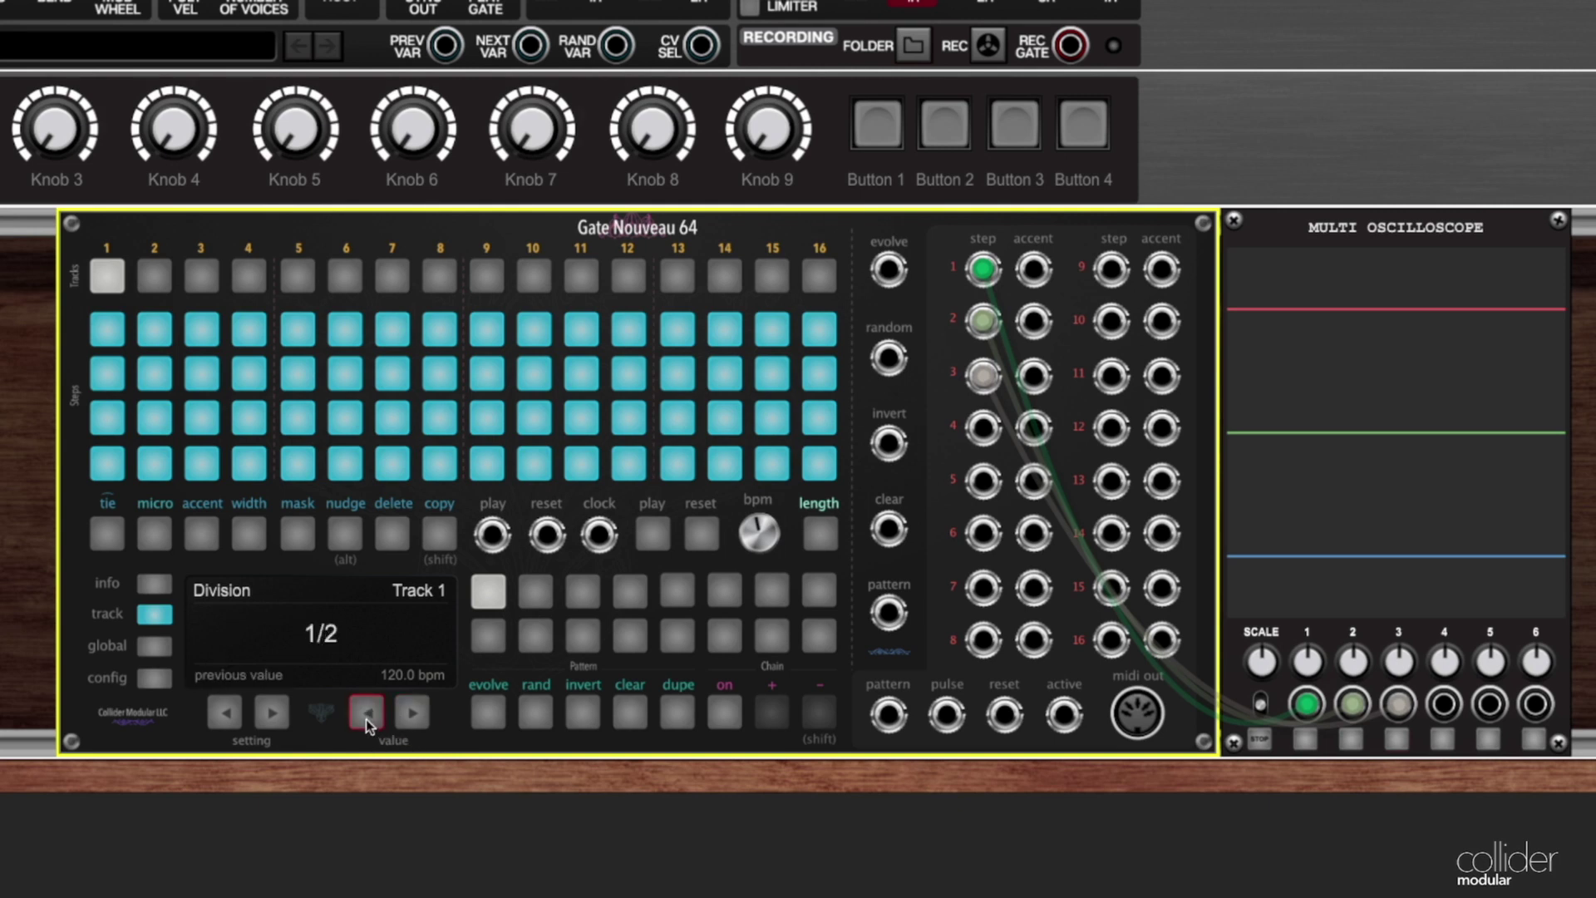
click(411, 715)
click(412, 715)
- Switch between tracks 1 and 2 to compare their division values
click(151, 280)
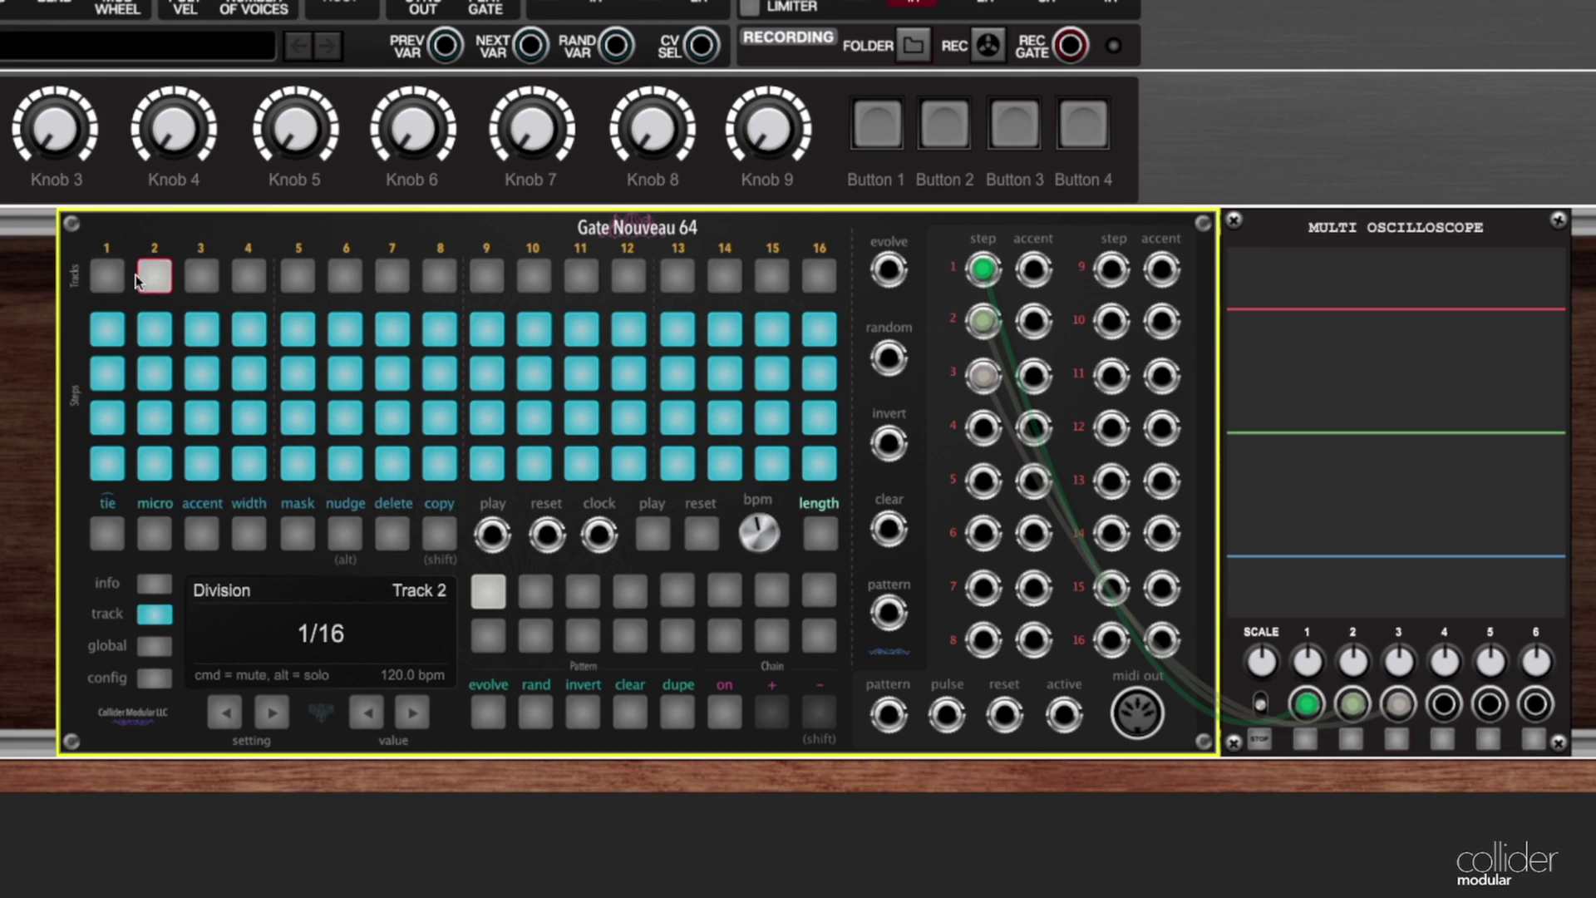
click(113, 278)
click(161, 278)
click(119, 277)
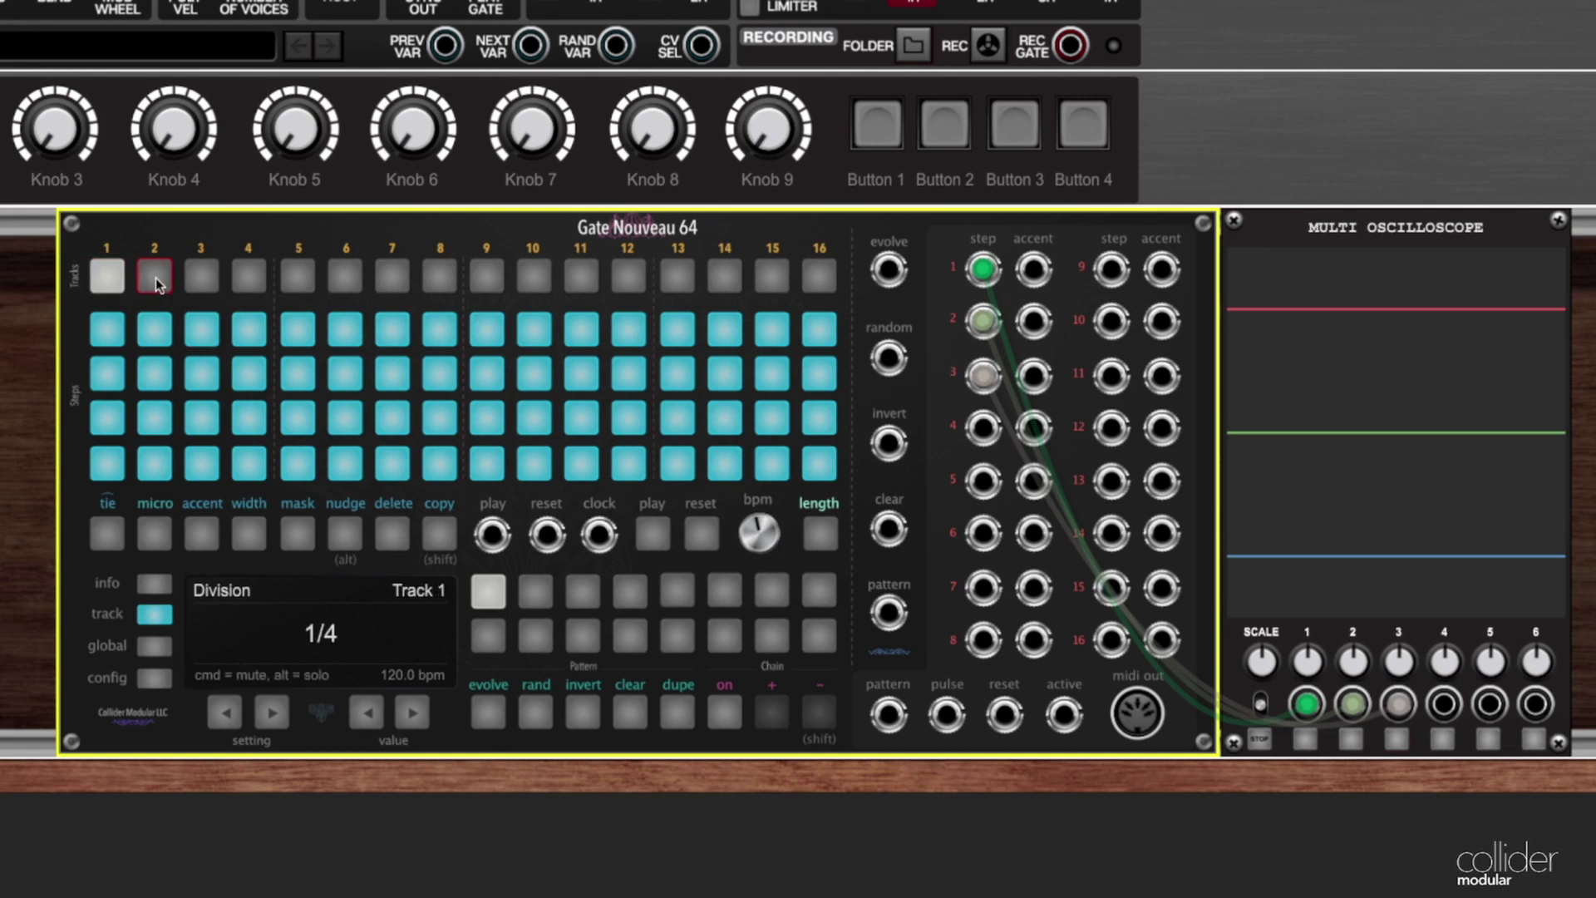
- Set the division of track 2 to 1/8
click(156, 278)
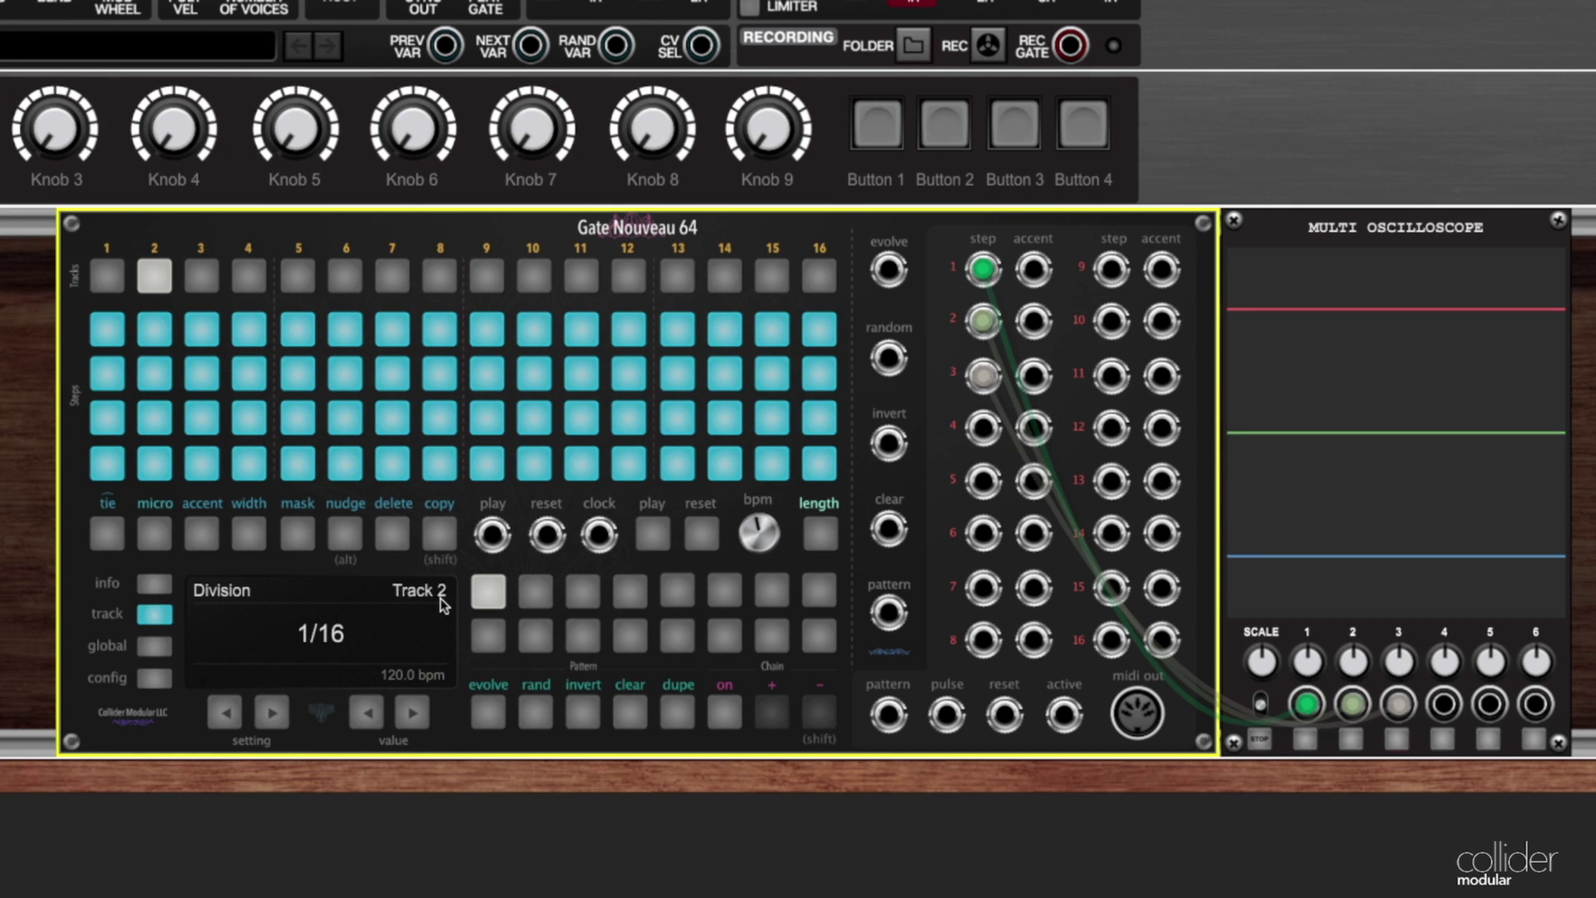
click(366, 715)
click(366, 715)
click(366, 715)
click(408, 718)
- Check the division of track 3 and start playback with track 1 selected
click(197, 290)
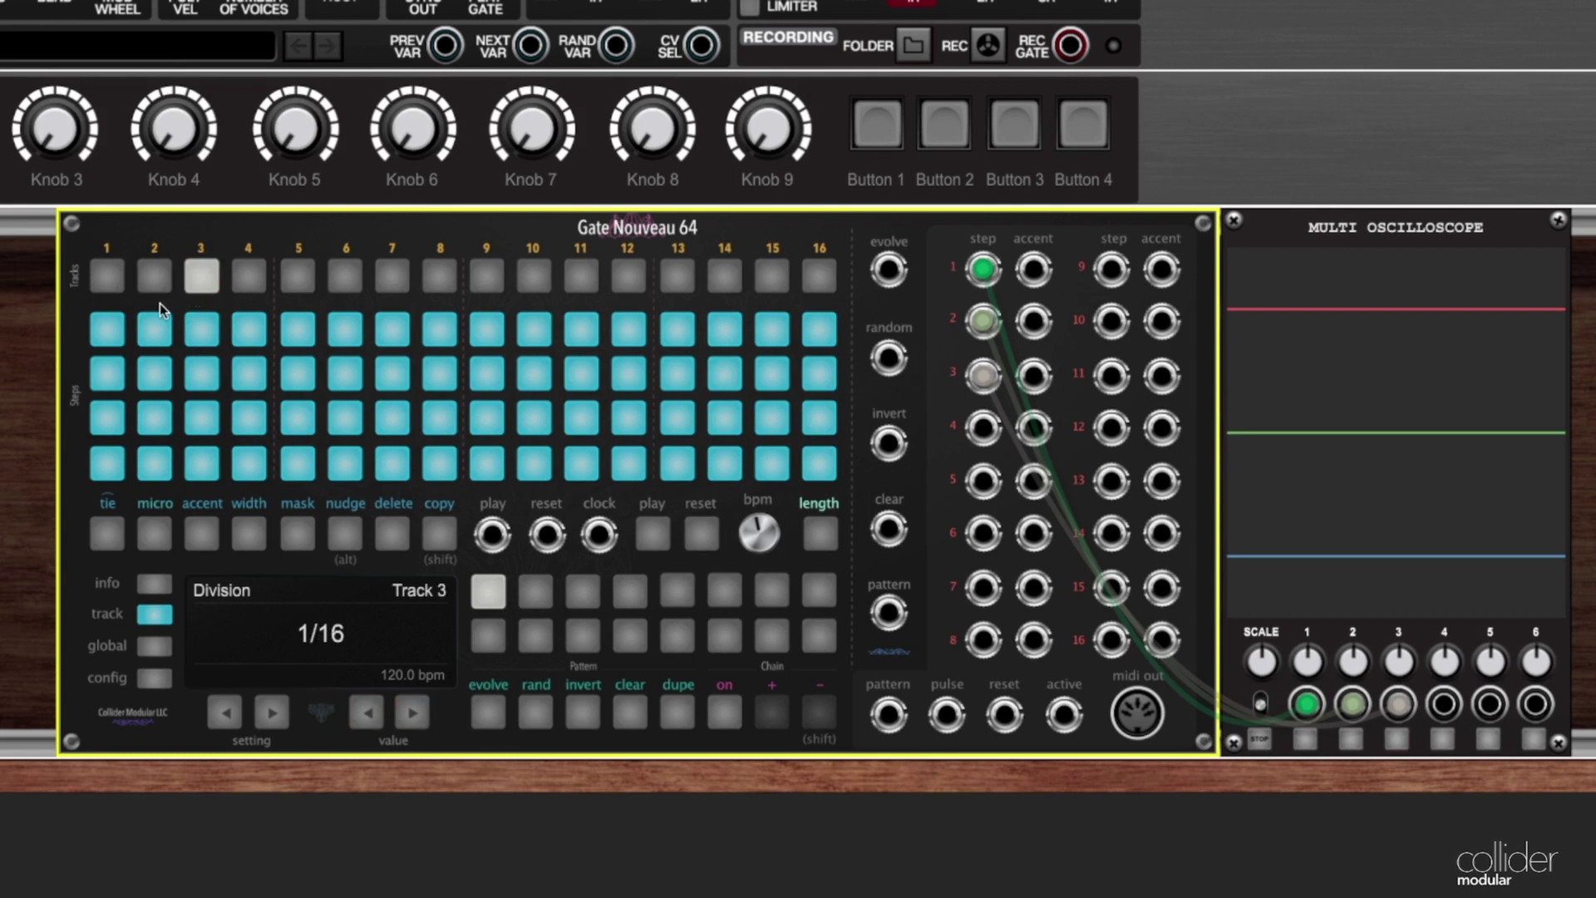
click(108, 284)
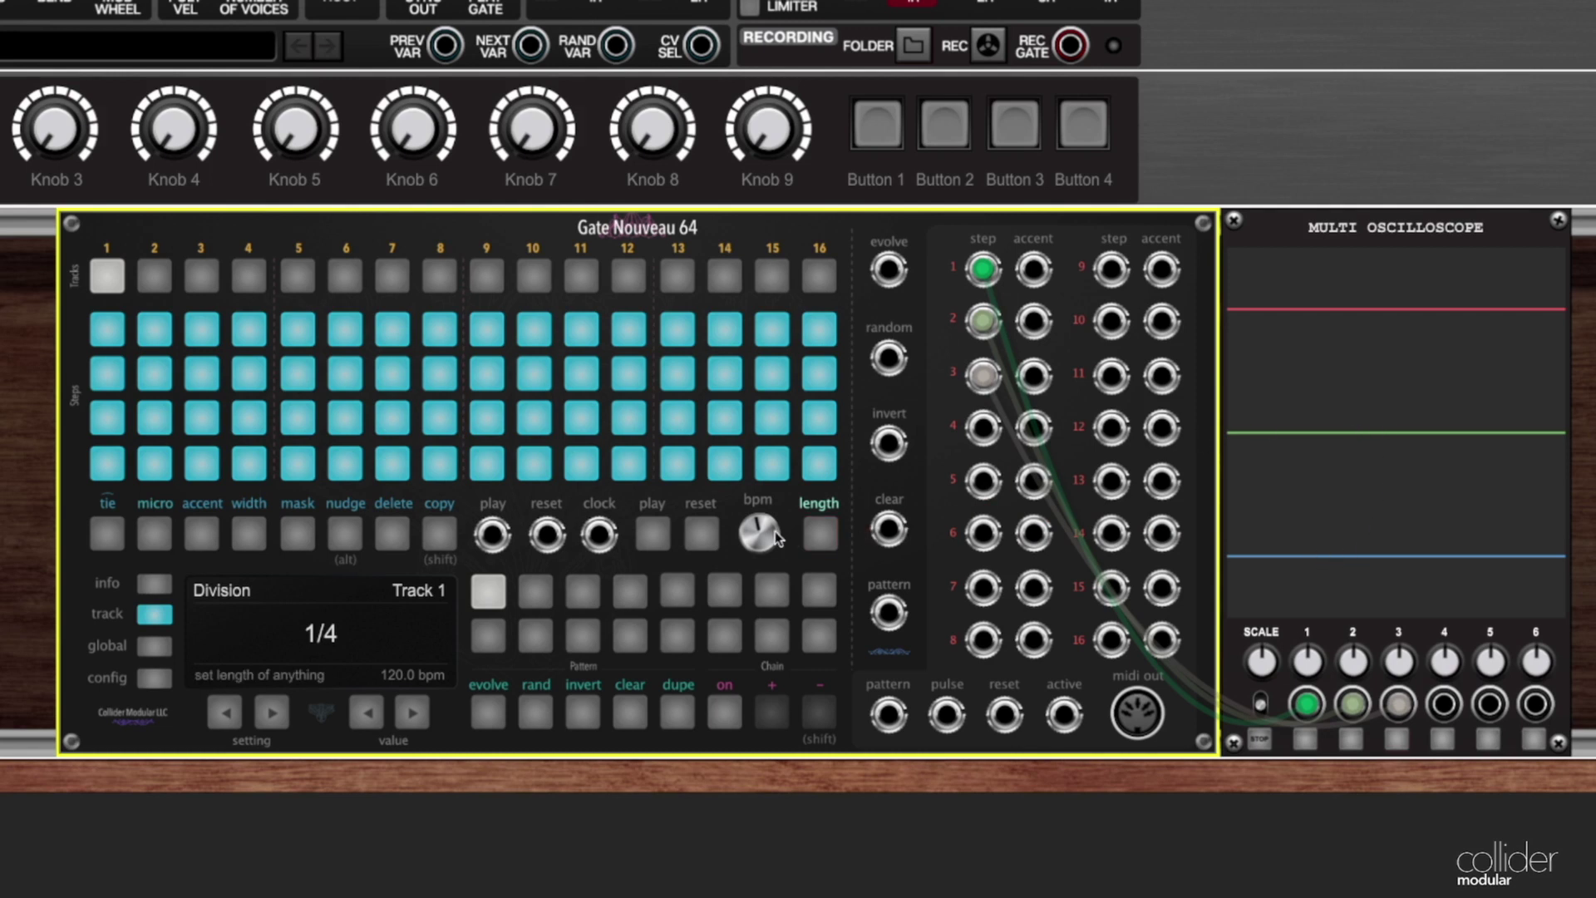
click(645, 535)
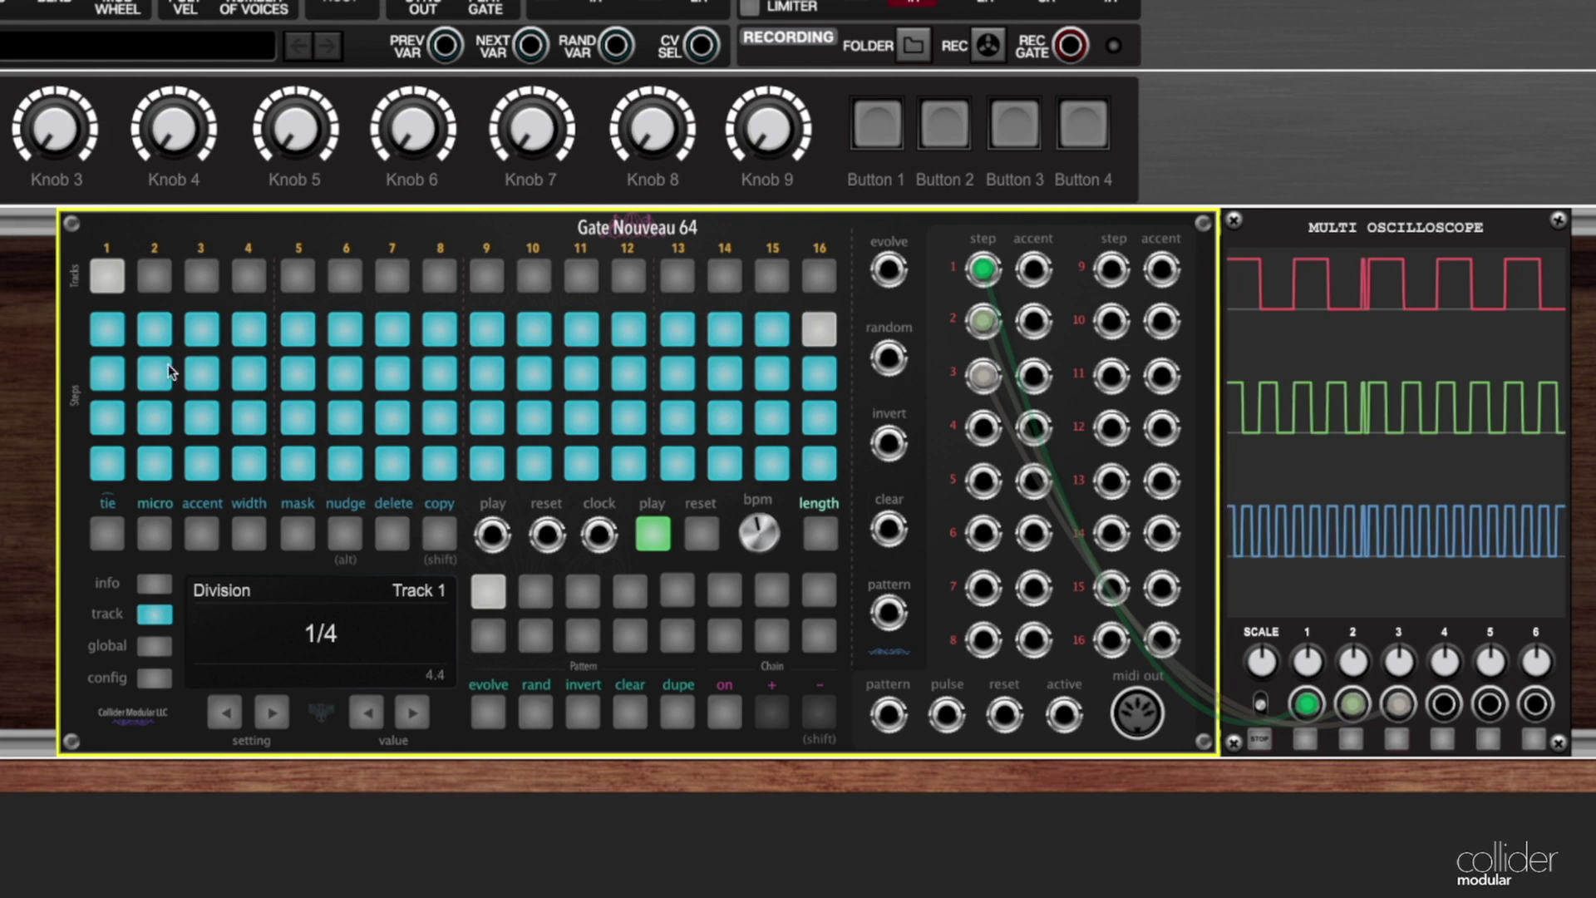
- Switch among tracks 1, 2 and 3 during playback to compare how fast their steps advance
click(151, 277)
click(197, 282)
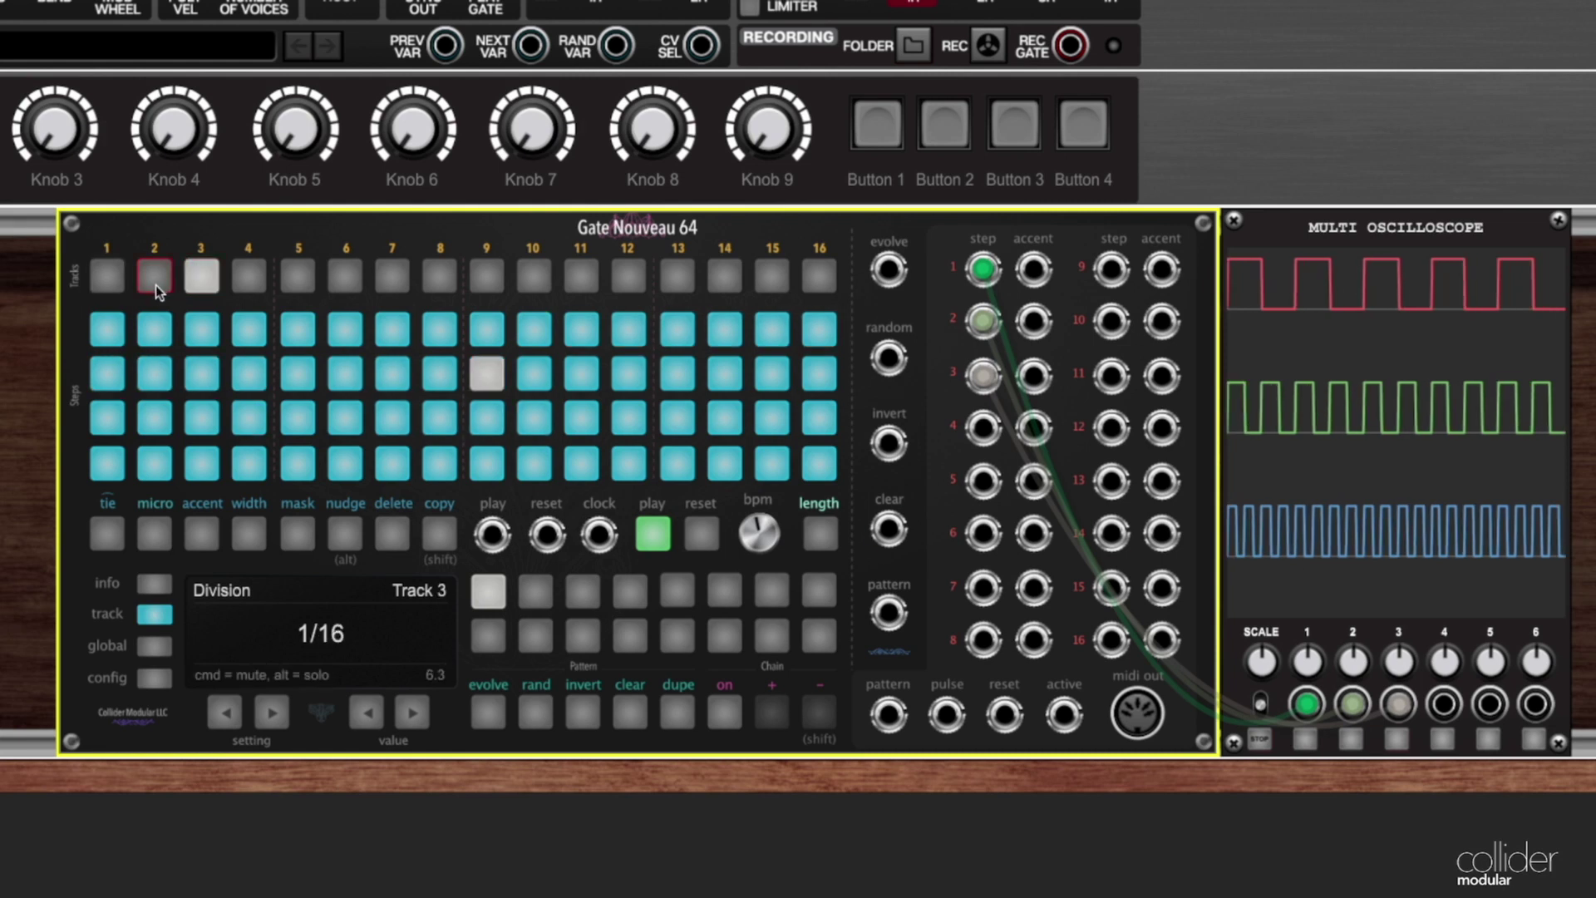
click(157, 285)
click(121, 285)
click(155, 284)
click(197, 289)
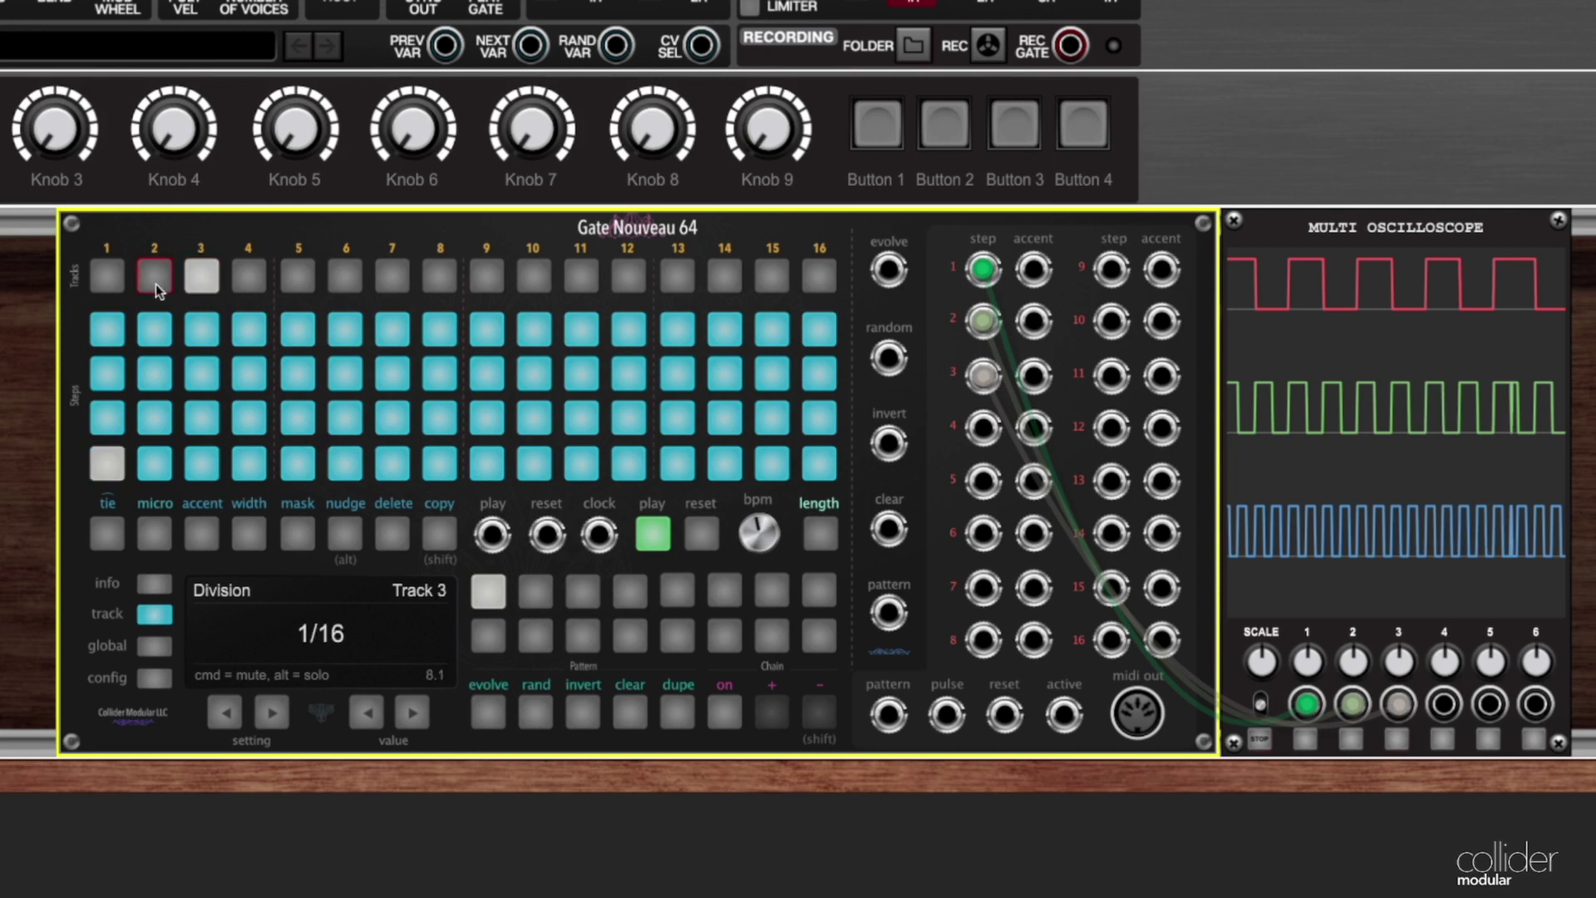
click(156, 283)
click(106, 284)
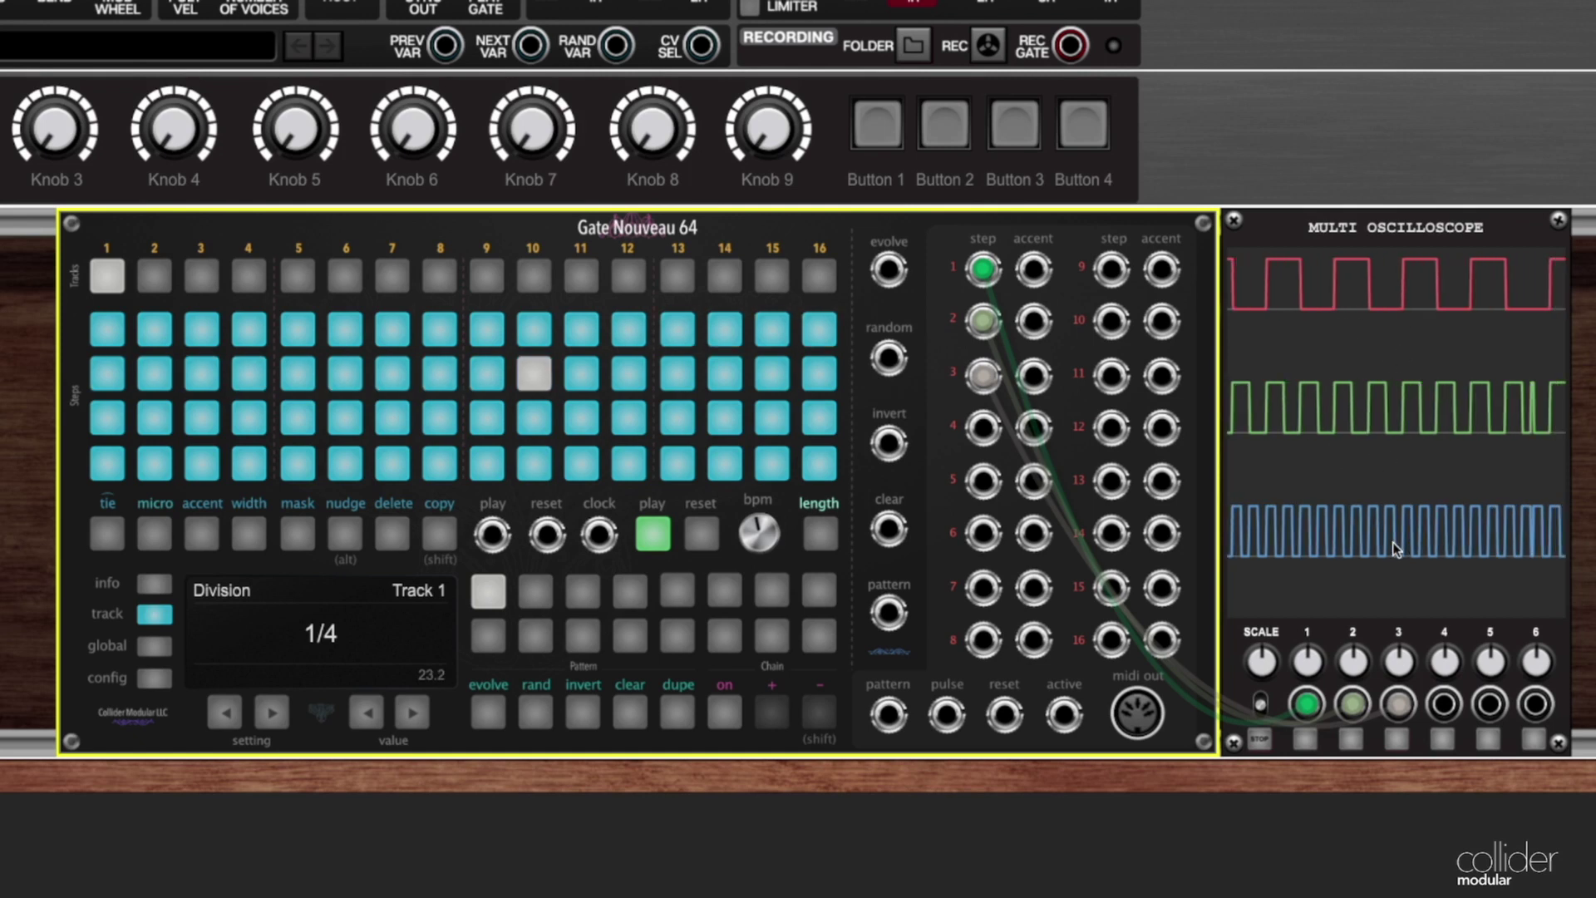
- Stop playback and compare the current step positions on tracks 1, 2 and 3
click(675, 632)
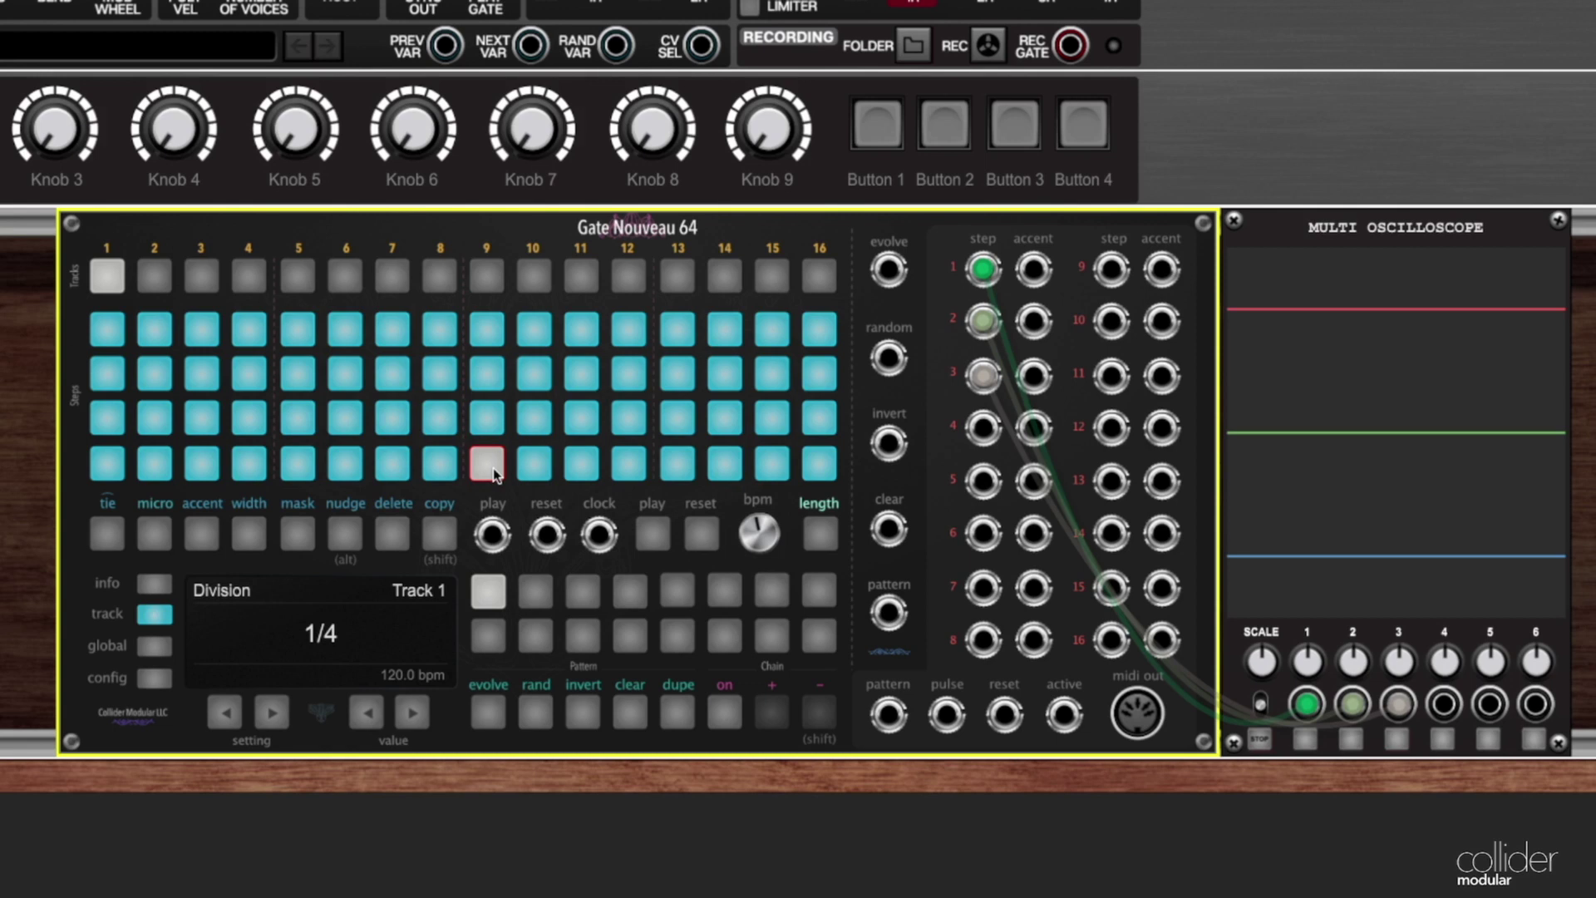
click(156, 278)
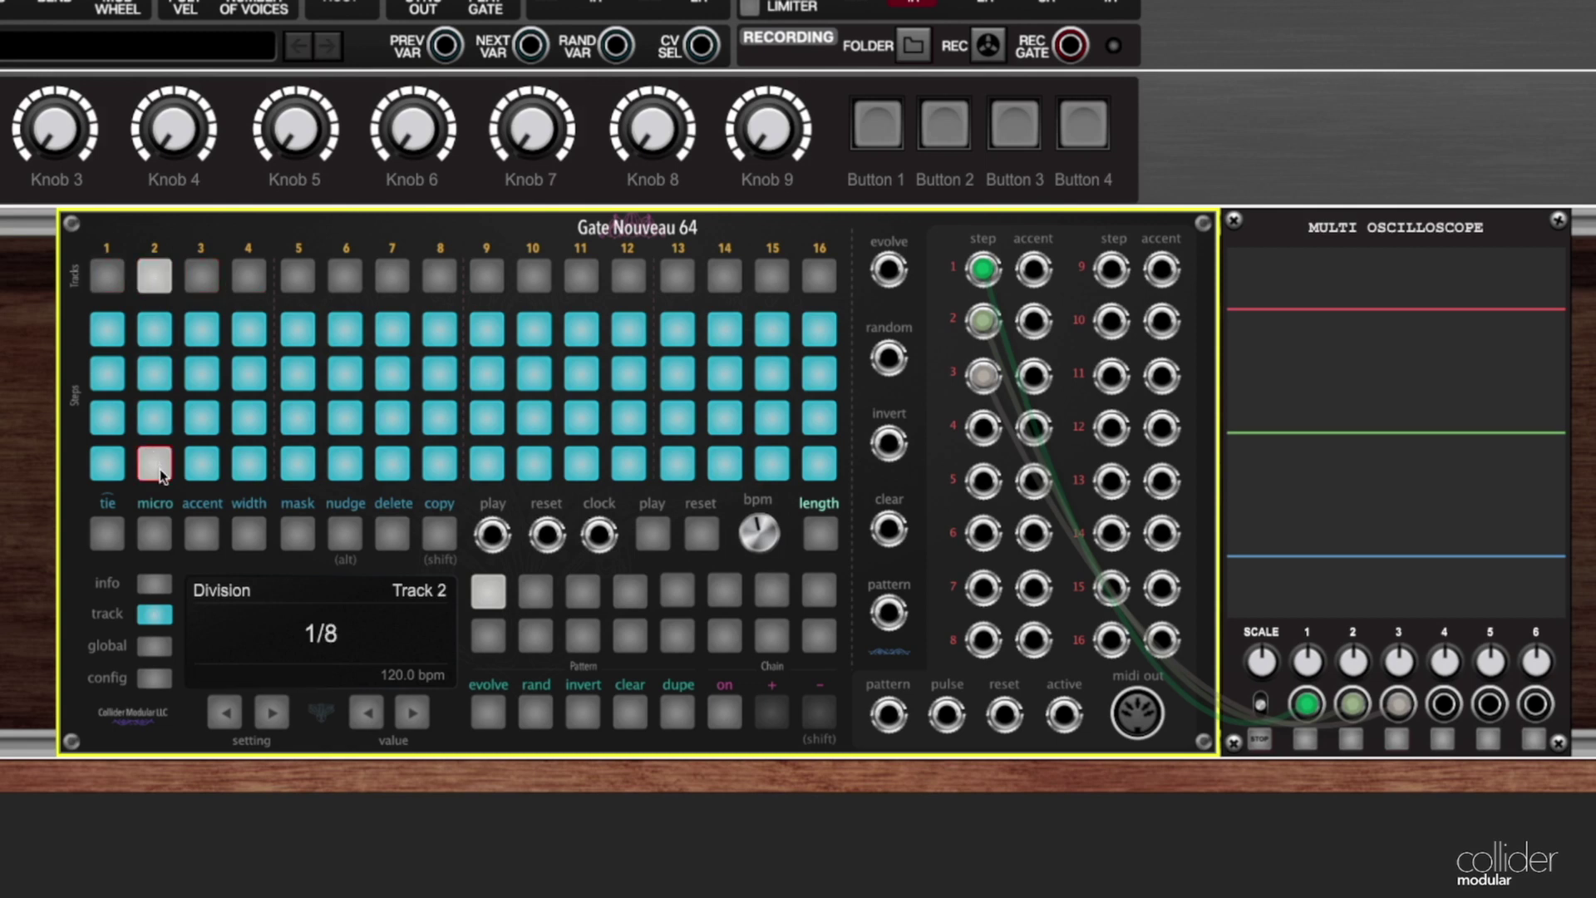
click(205, 279)
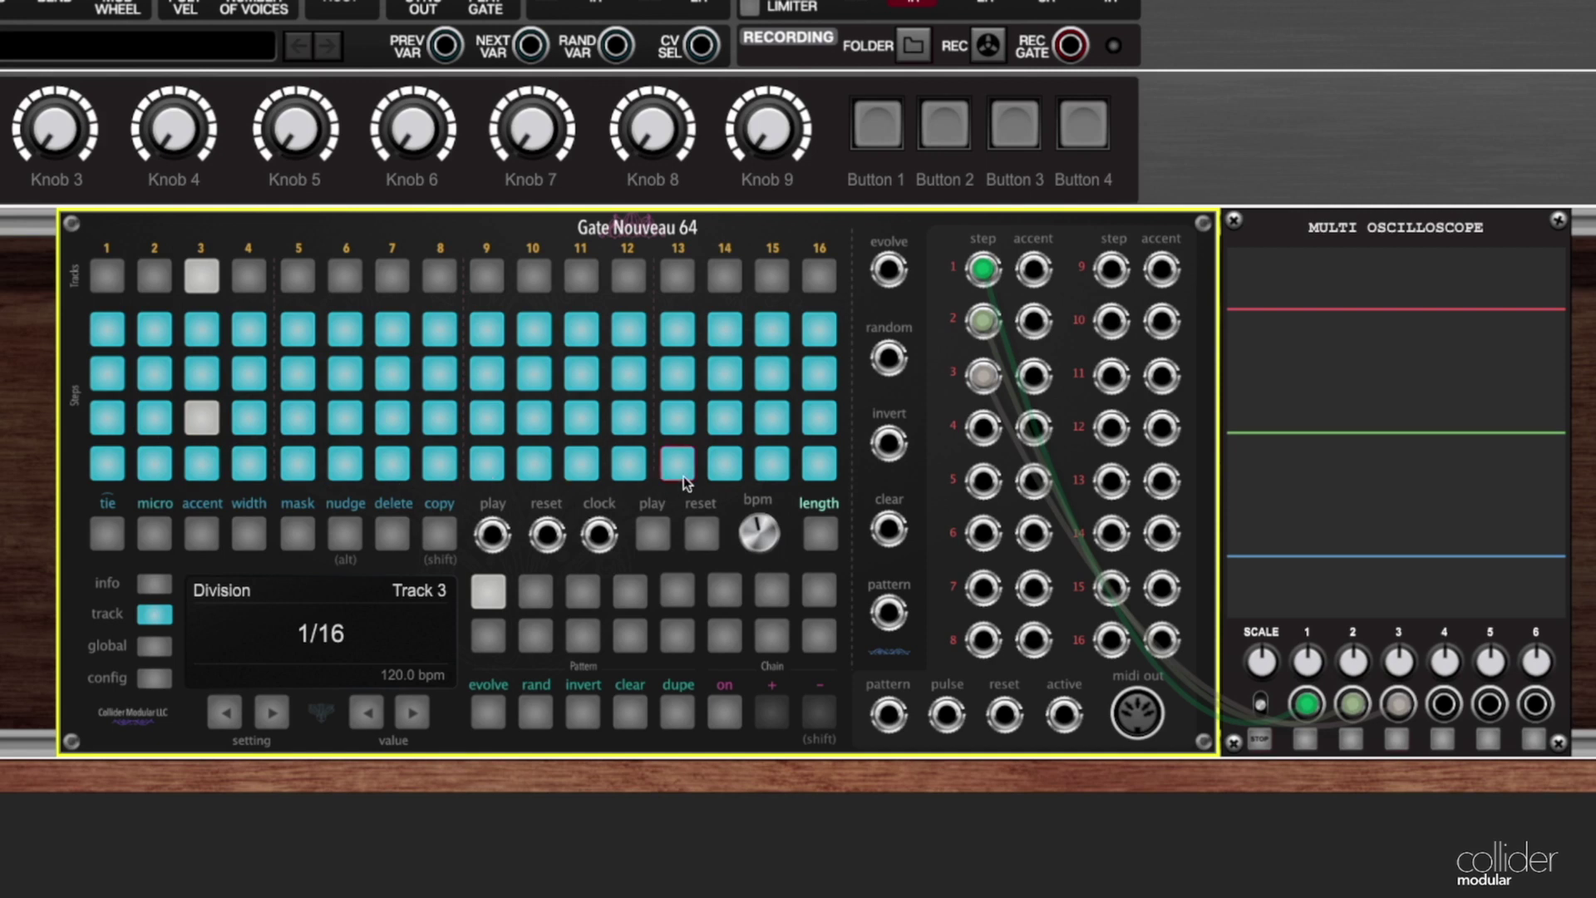
- Resume playback and examine the running step positions on tracks 2 and 1
click(654, 536)
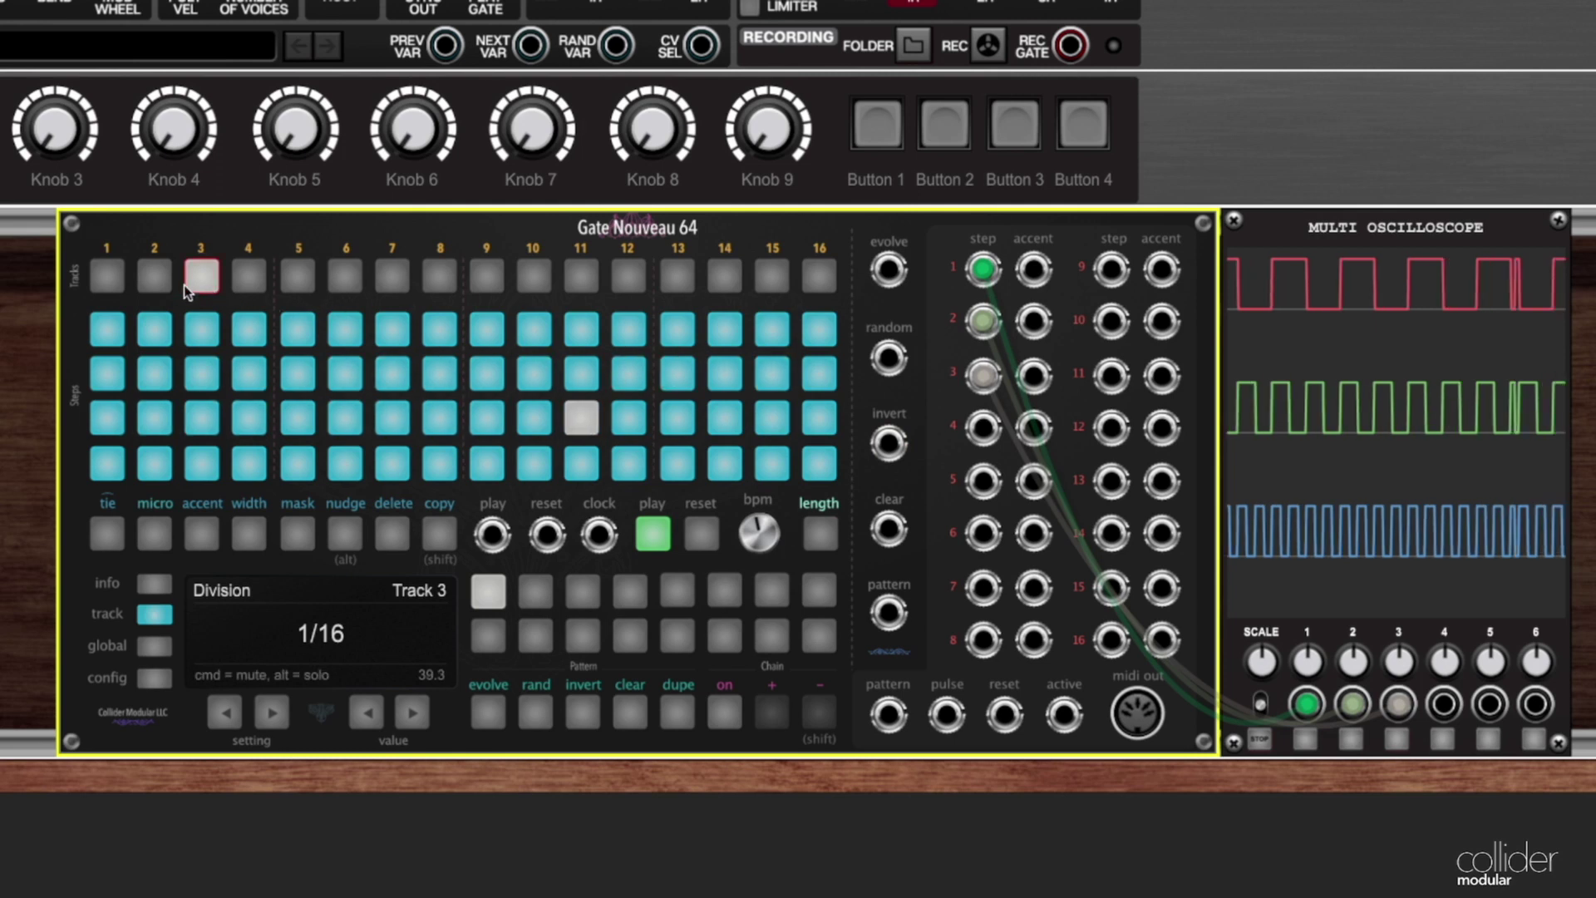
click(152, 277)
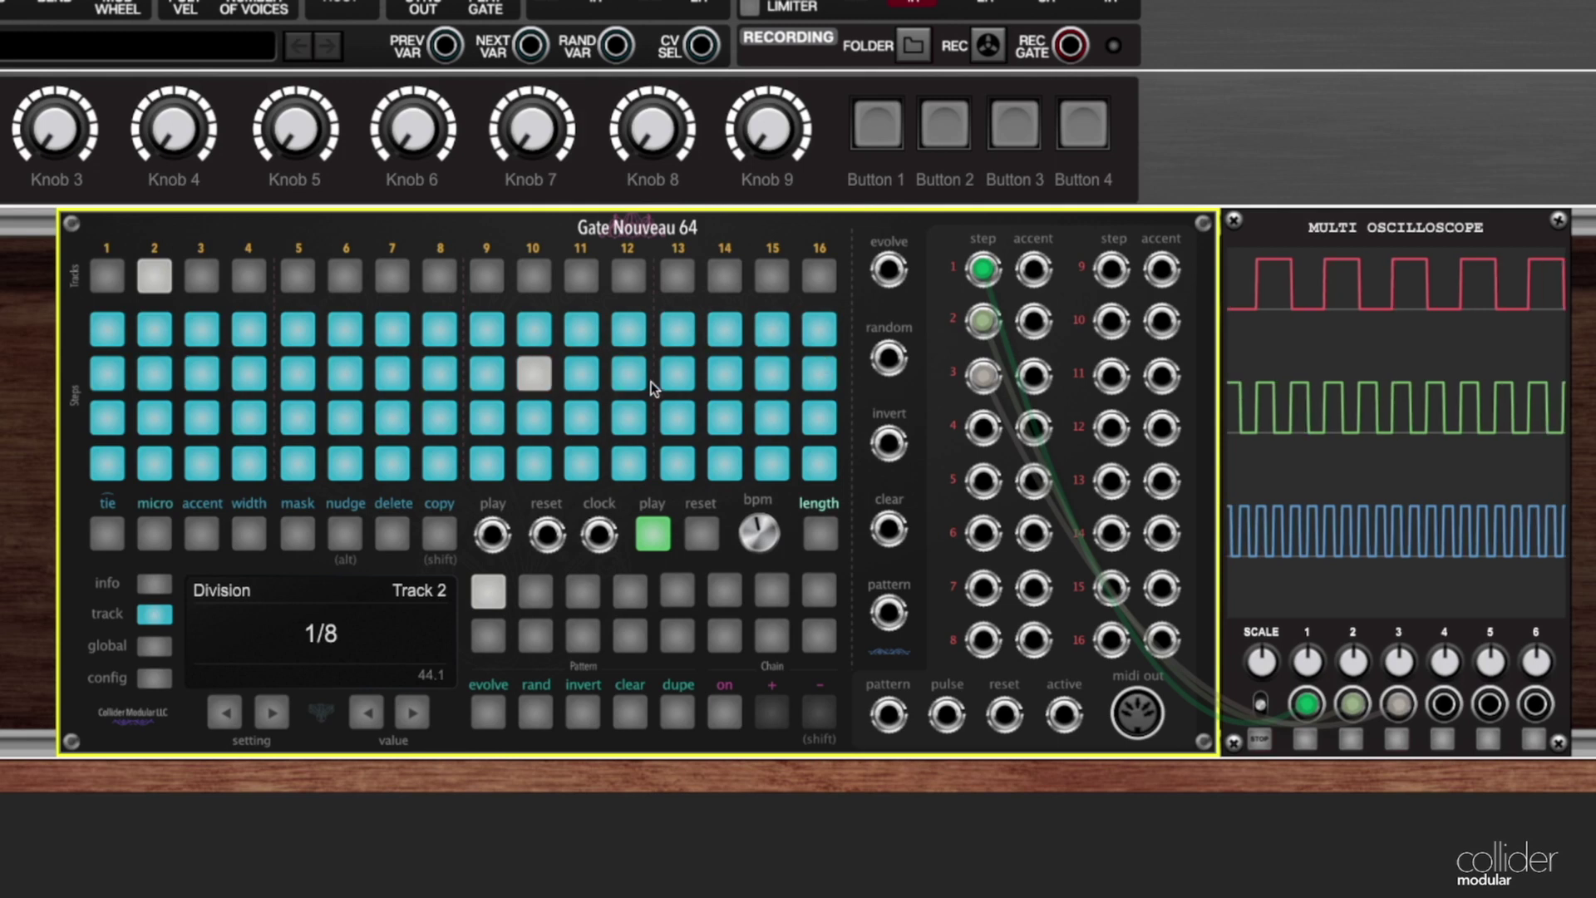
click(101, 278)
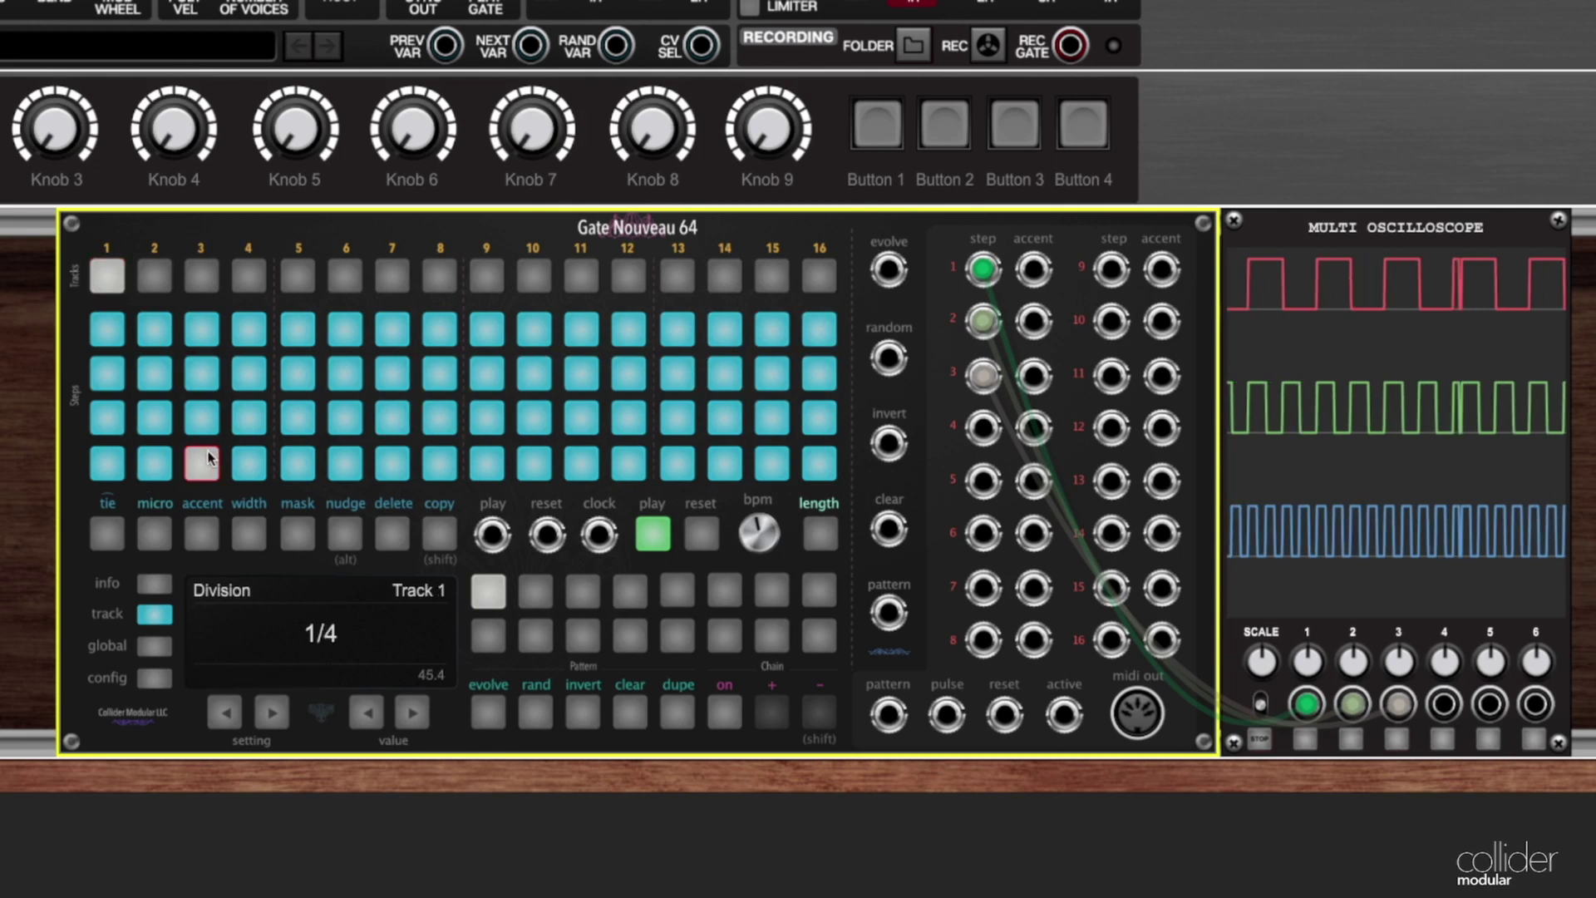